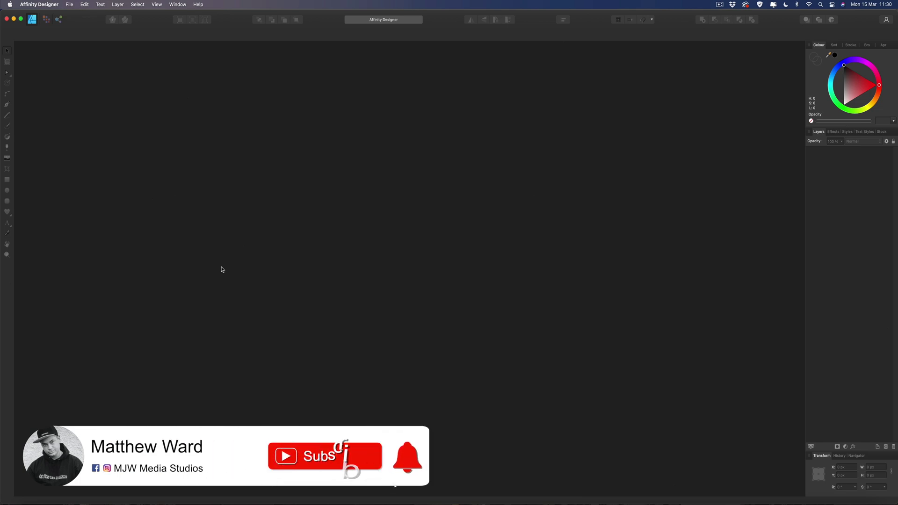
Create a new blank document with a custom page width and height from the Web presets
click(70, 5)
click(74, 17)
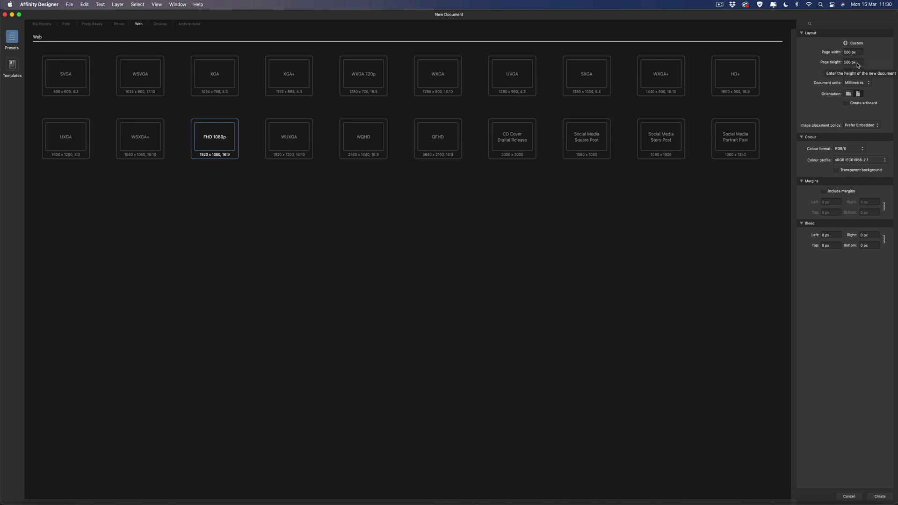
click(879, 496)
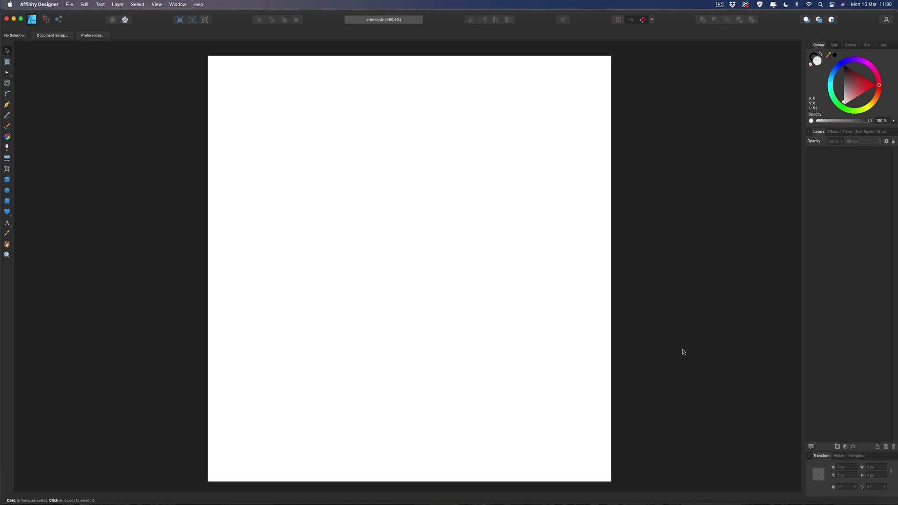
Draw a 176 × 131.2 px heart, centre it on the page and fill it bright green
click(7, 213)
drag(320, 186, 437, 330)
click(7, 51)
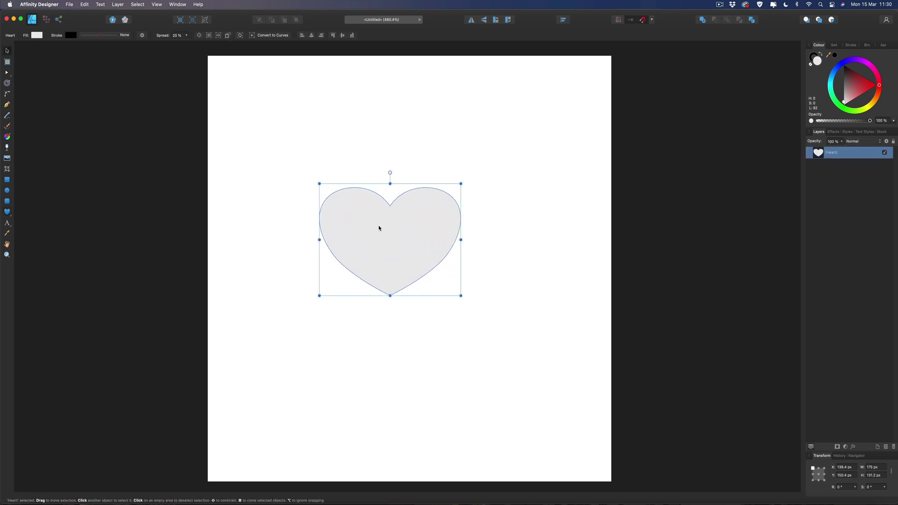
drag(394, 231, 414, 260)
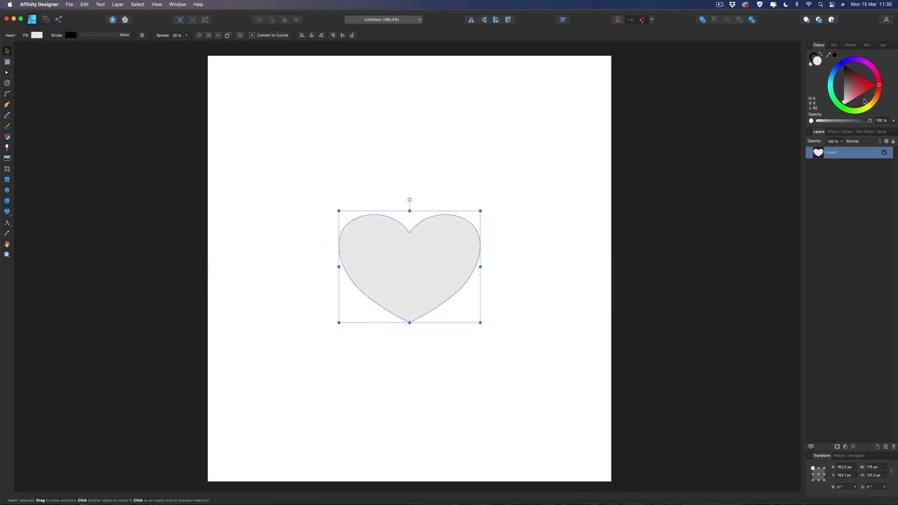
click(858, 112)
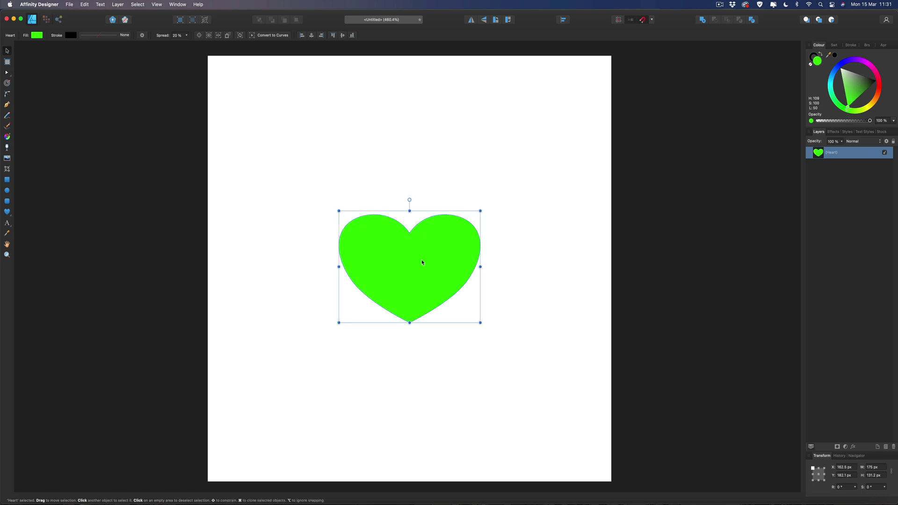
Add a pink 121.8 × 91.4 px heart copy up-right, layered behind the green heart
key(super+j)
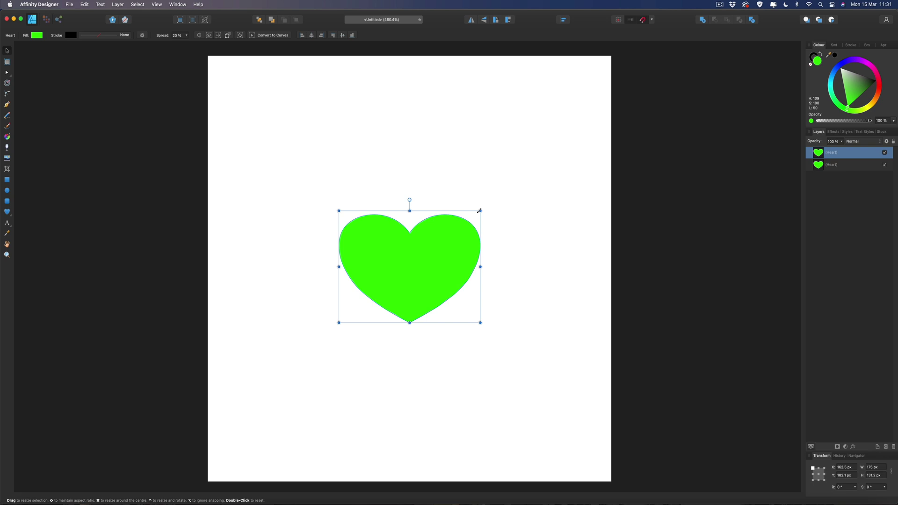
drag(479, 210, 456, 225)
drag(400, 254, 452, 217)
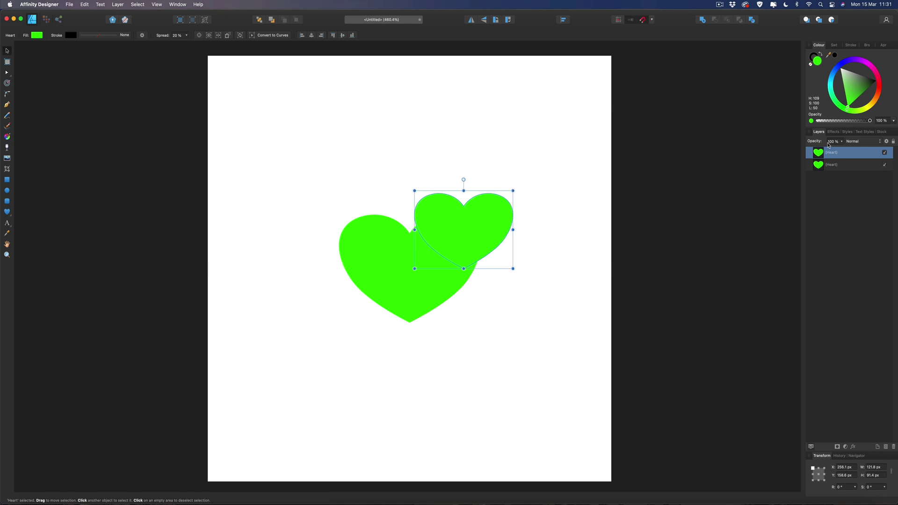
drag(873, 71, 865, 97)
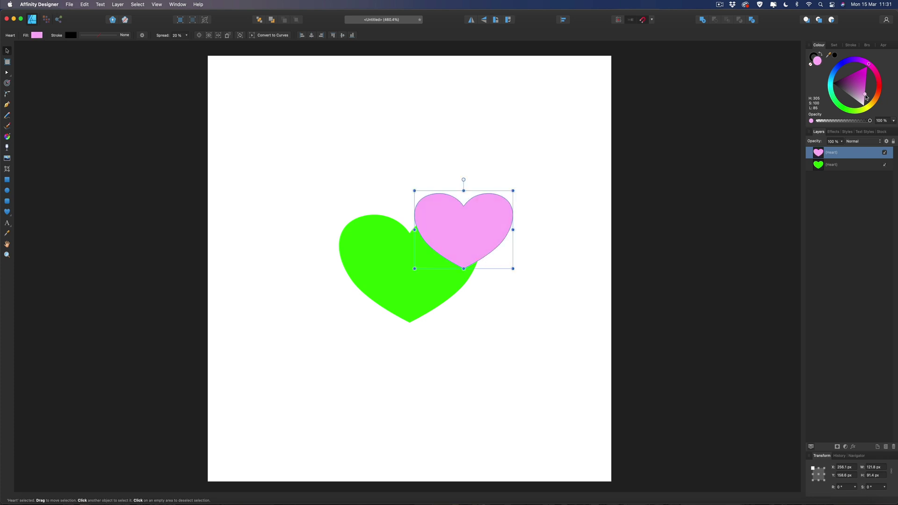
drag(817, 155, 813, 171)
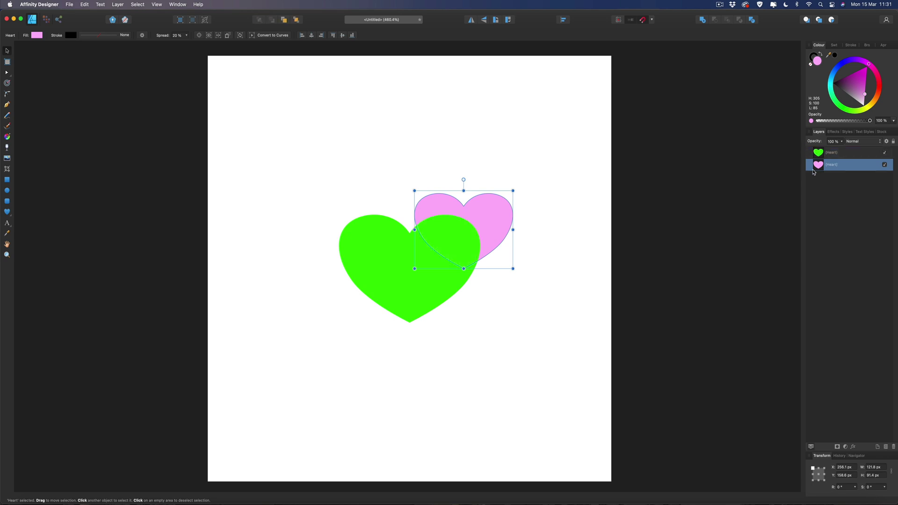
Paste a copy of the green heart in place and shrink it slightly around its centre
click(833, 156)
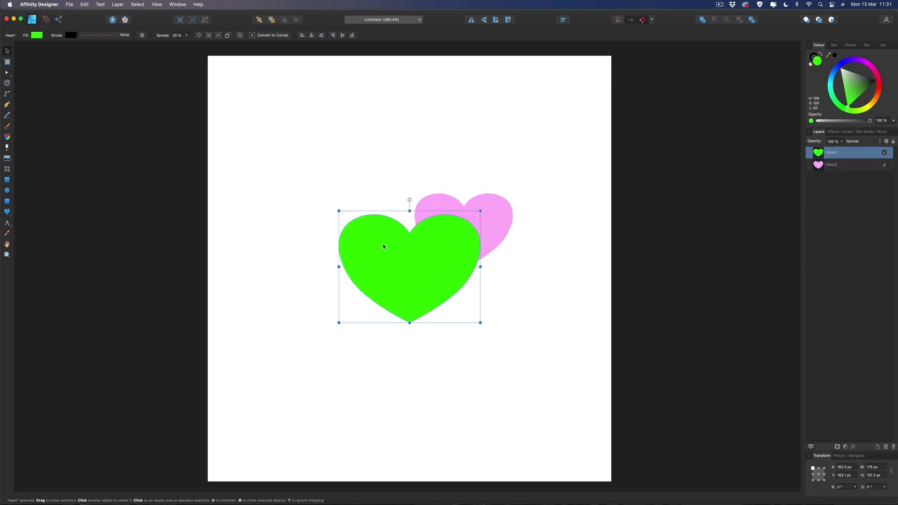
key(super+c)
key(super+v)
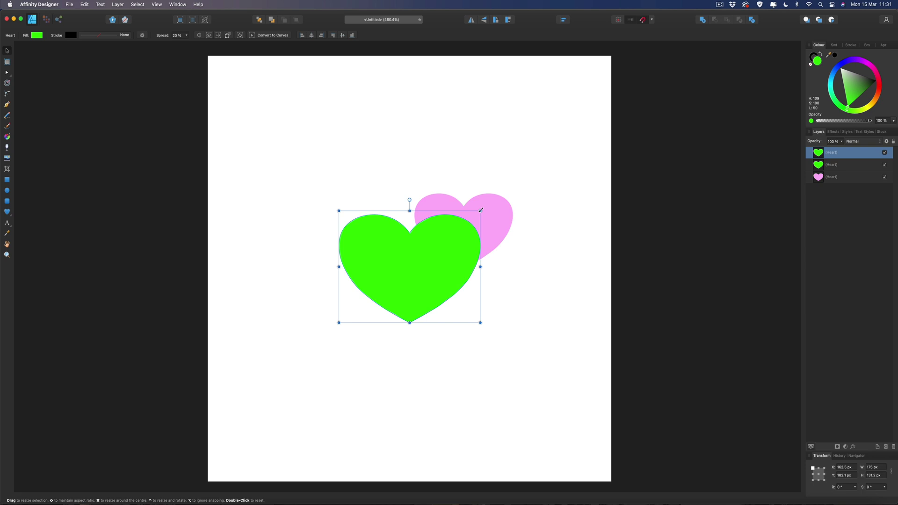
drag(480, 210, 475, 214)
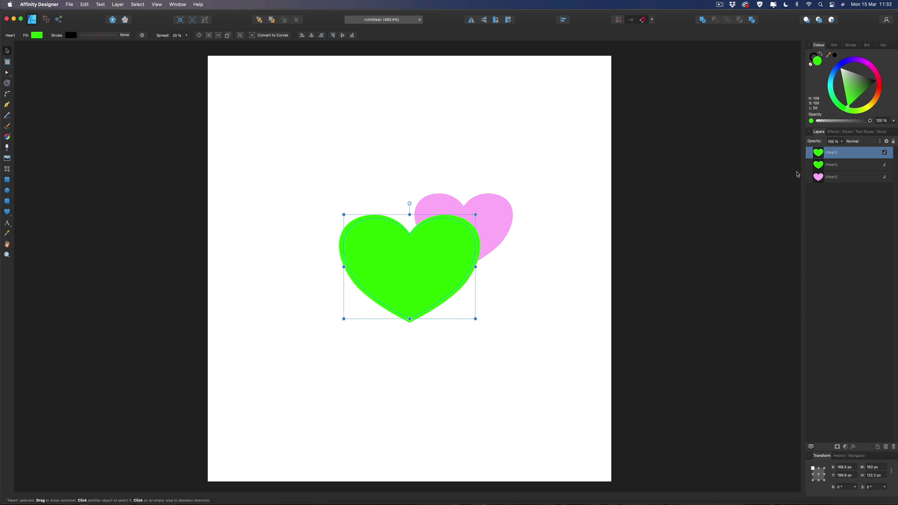
Subtract the green heart's shape from the pink heart to leave a thin gap
click(819, 164)
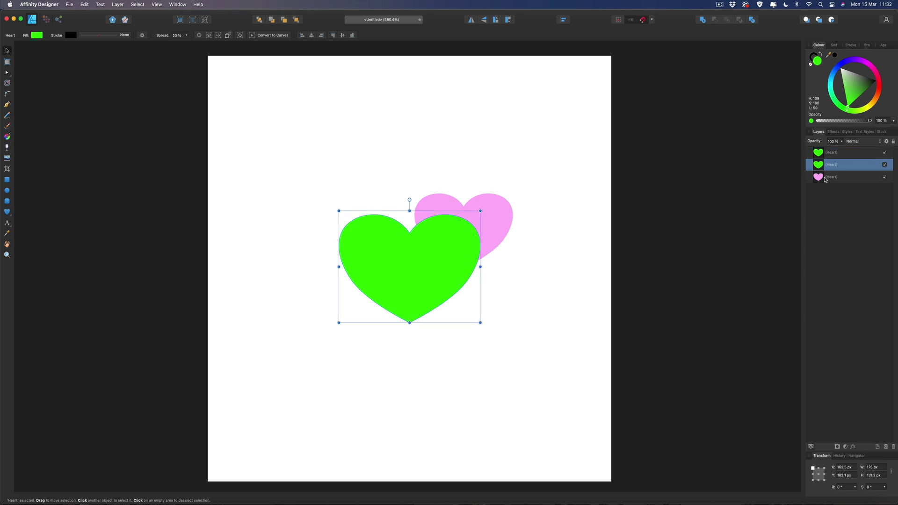
shift+click(827, 180)
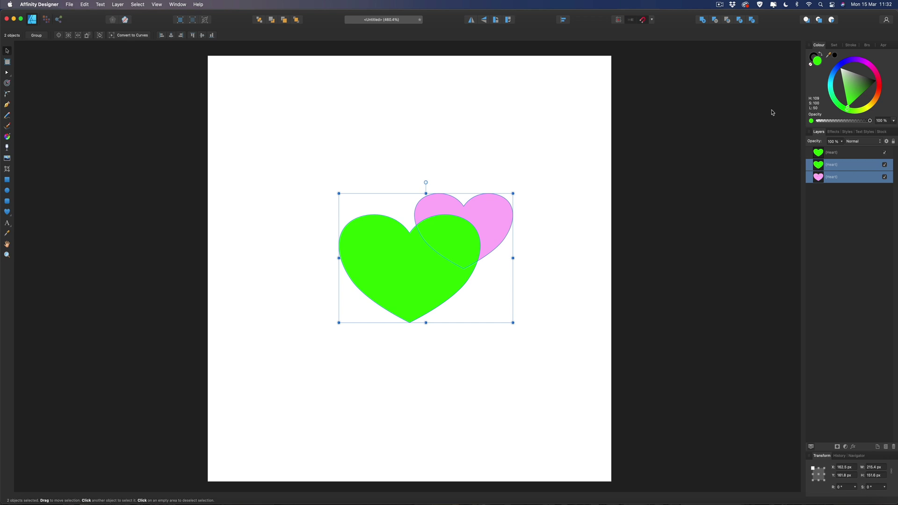
click(716, 23)
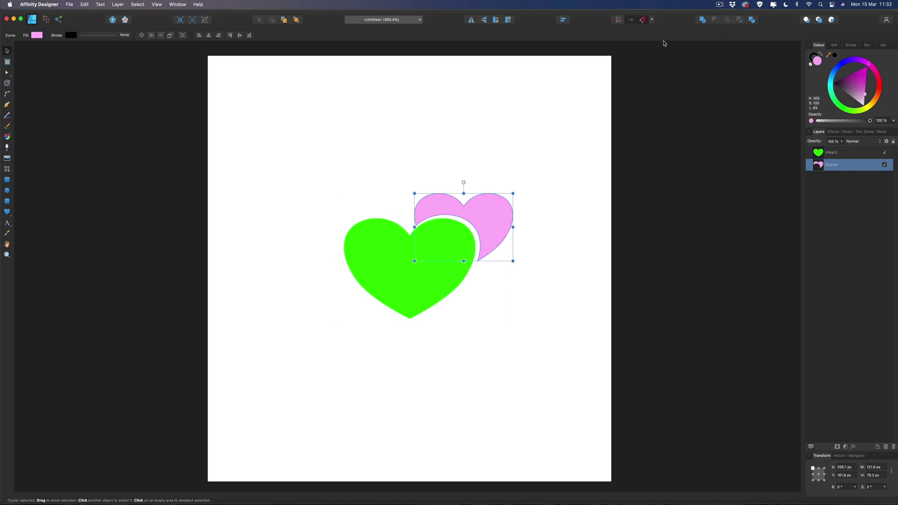
Recolour the front heart light pink and group it with the bitten pink heart
click(526, 100)
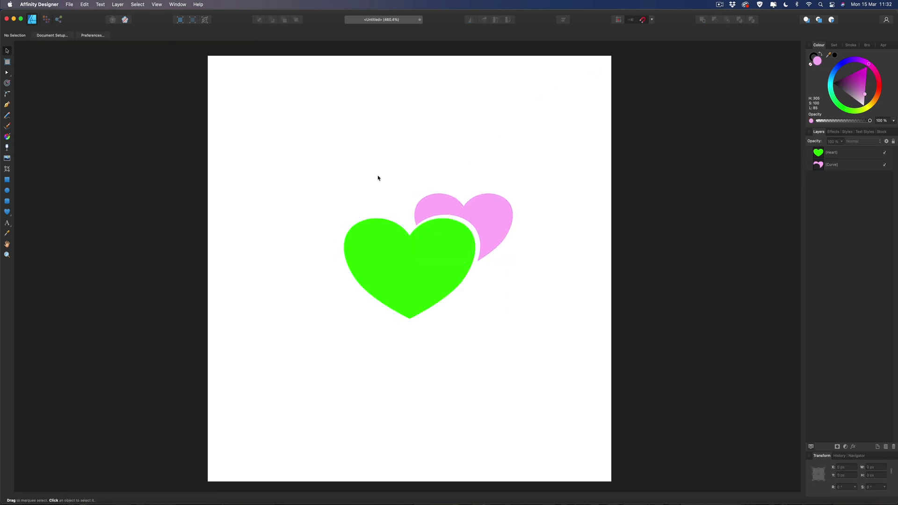
click(392, 248)
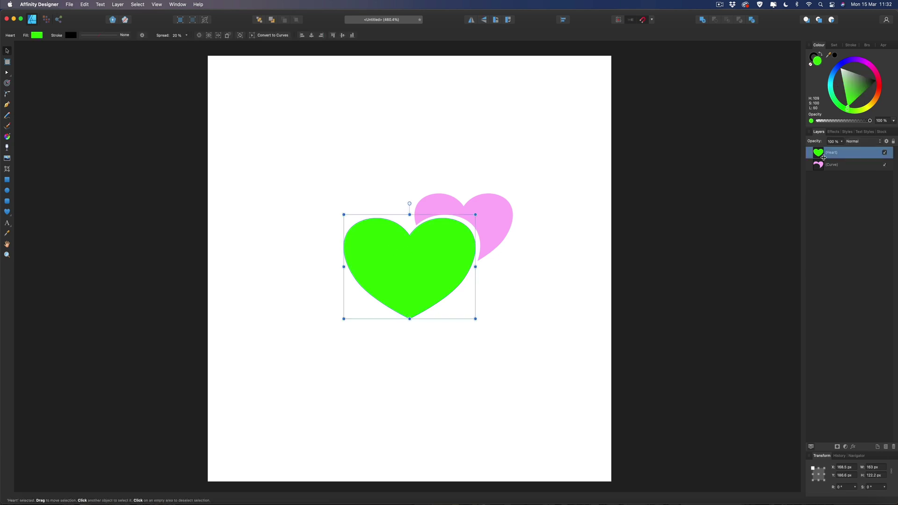
click(877, 82)
drag(858, 91, 855, 107)
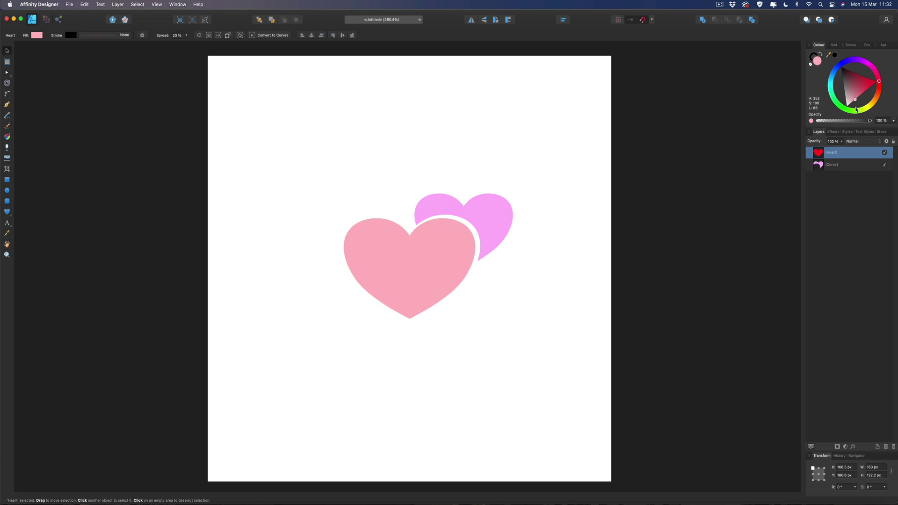
drag(856, 114, 855, 116)
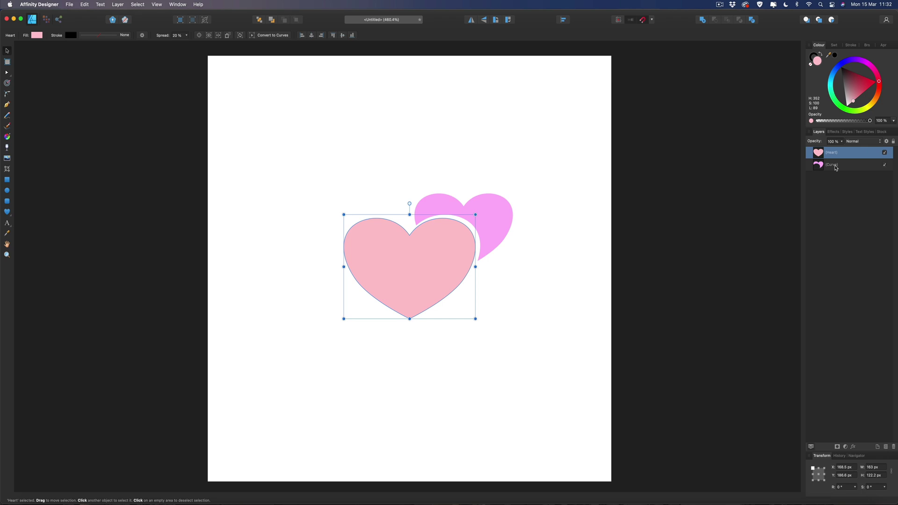
shift+click(835, 168)
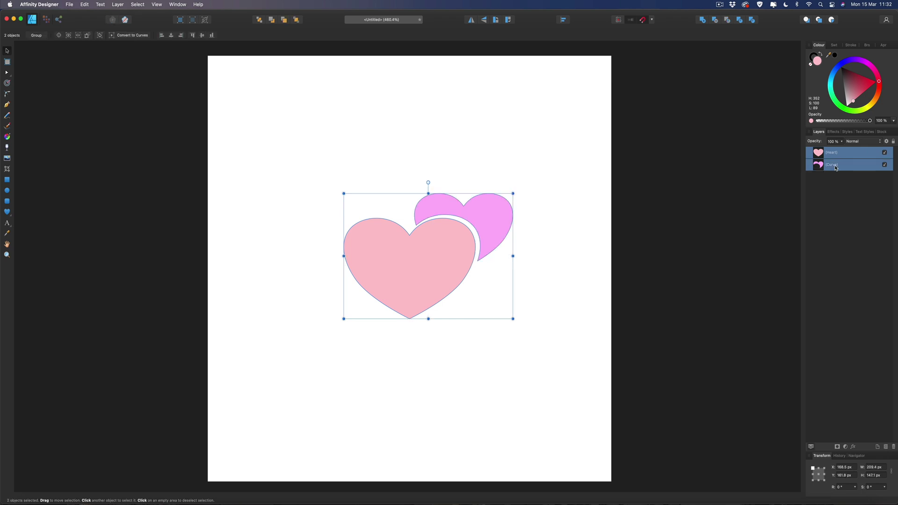
key(super+g)
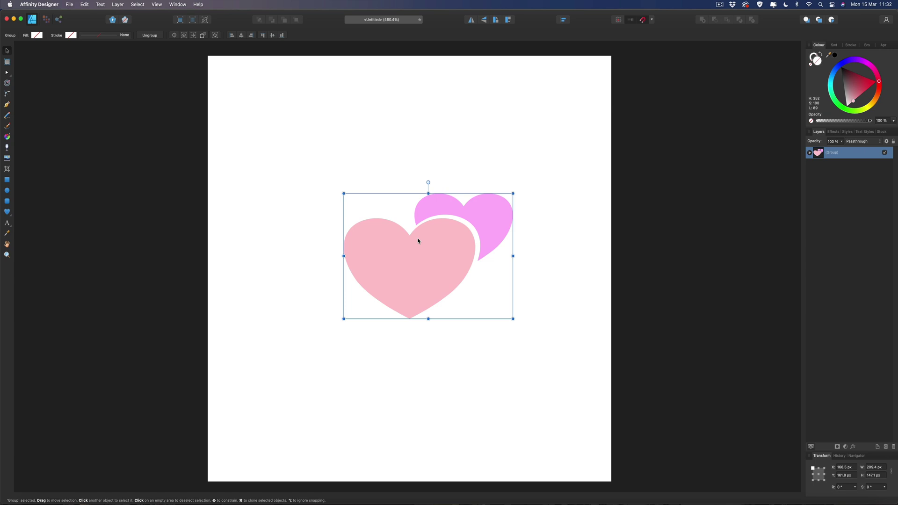
Paste a copy of the heart group over the page's top-left corner
key(super+c)
key(super+v)
key(super+minus)
drag(439, 268, 367, 187)
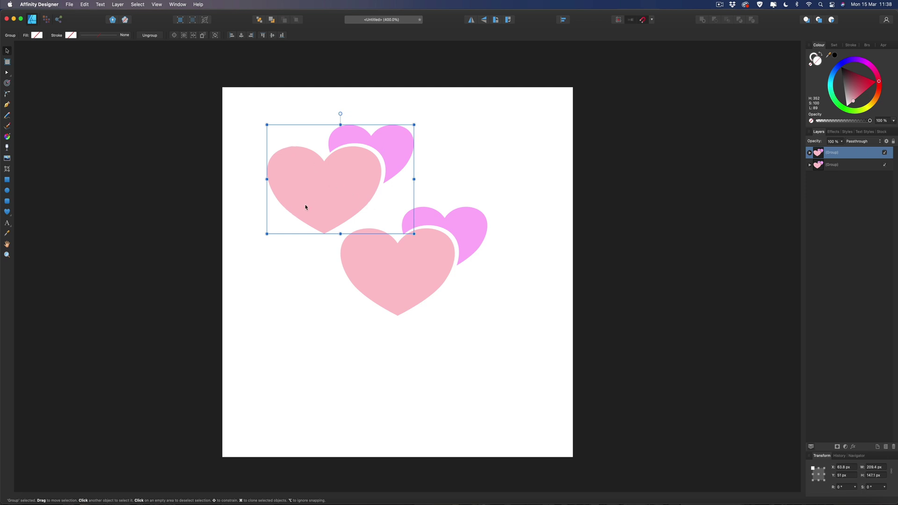
drag(364, 208, 348, 208)
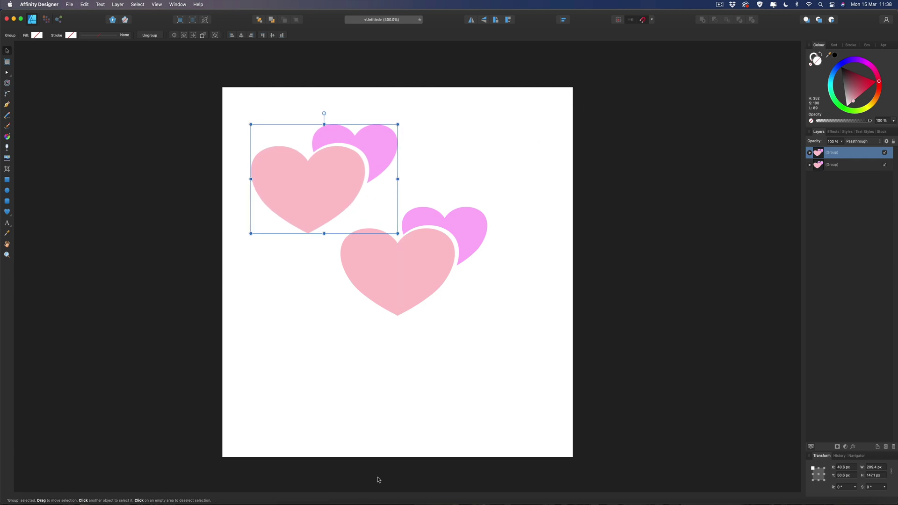
drag(350, 179, 254, 170)
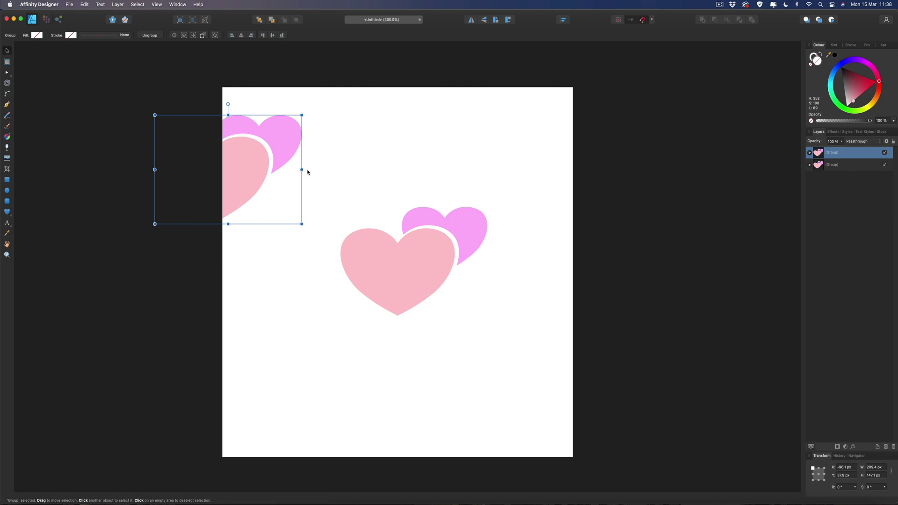
drag(259, 170, 252, 88)
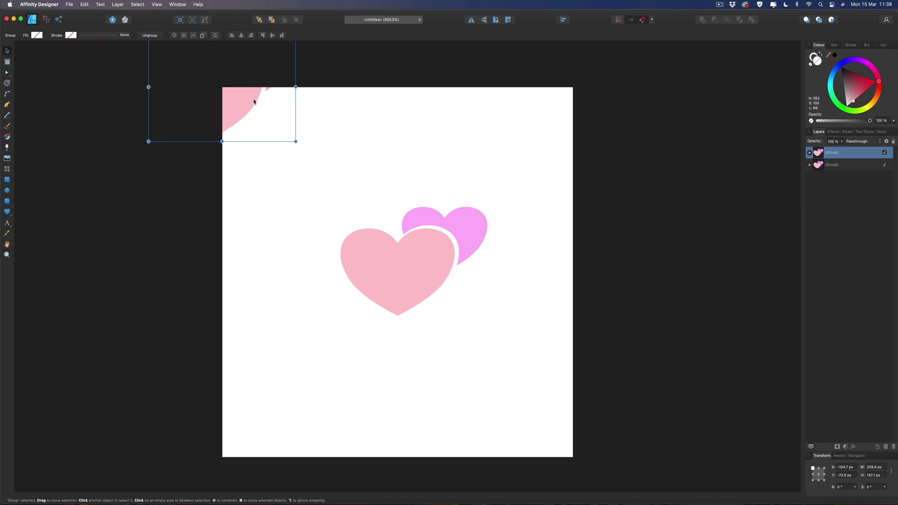
Place further heart-group copies at the top-right, bottom-left and bottom-right corners
key(super+j)
drag(247, 100, 593, 102)
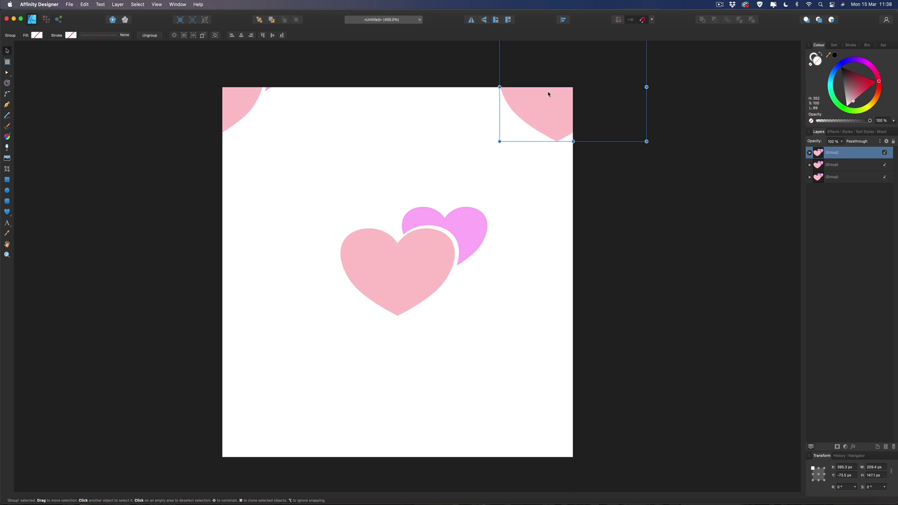
key(super+v)
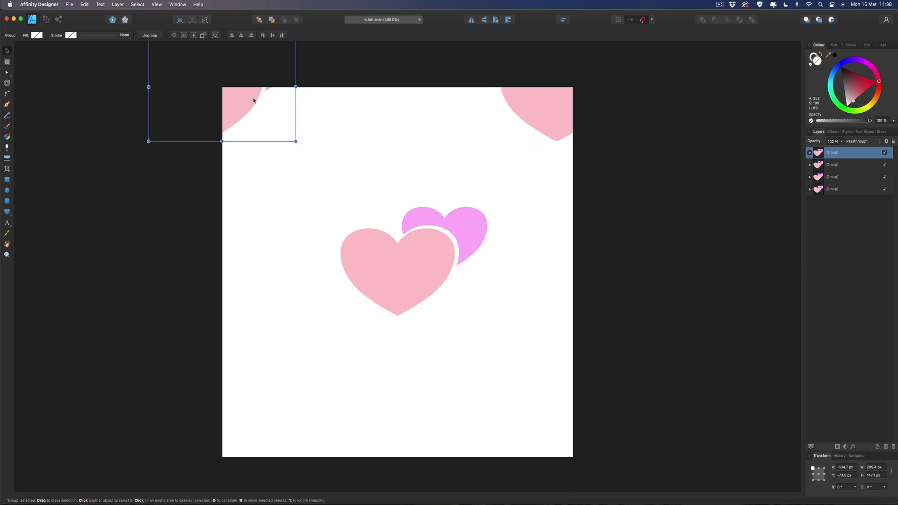
drag(251, 92, 249, 462)
key(super+j)
drag(235, 423, 580, 425)
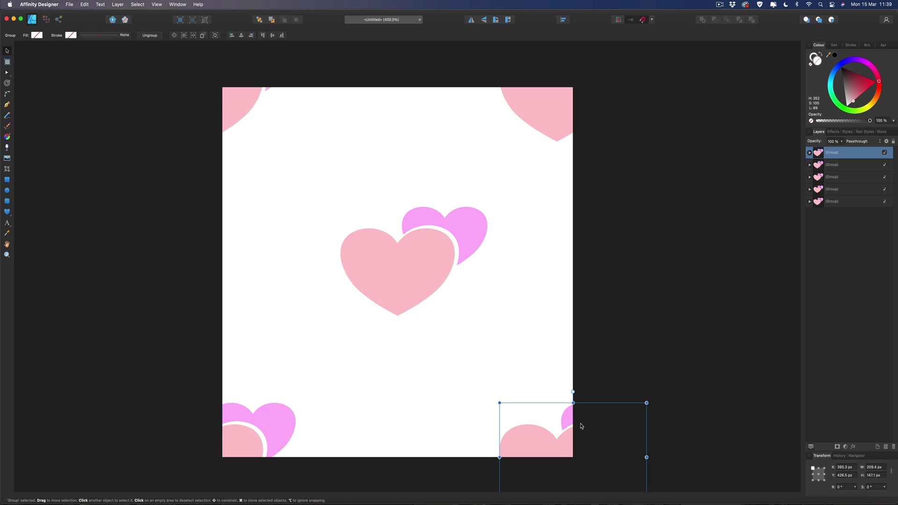
click(633, 323)
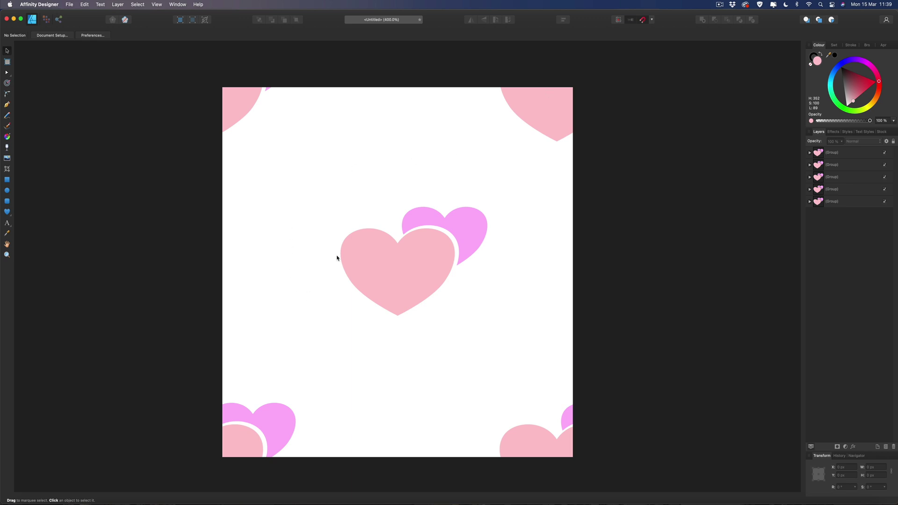
Place a heart-pair copy upper-left and another shrunk to about 71 × 50 px beside it
key(cmd+v)
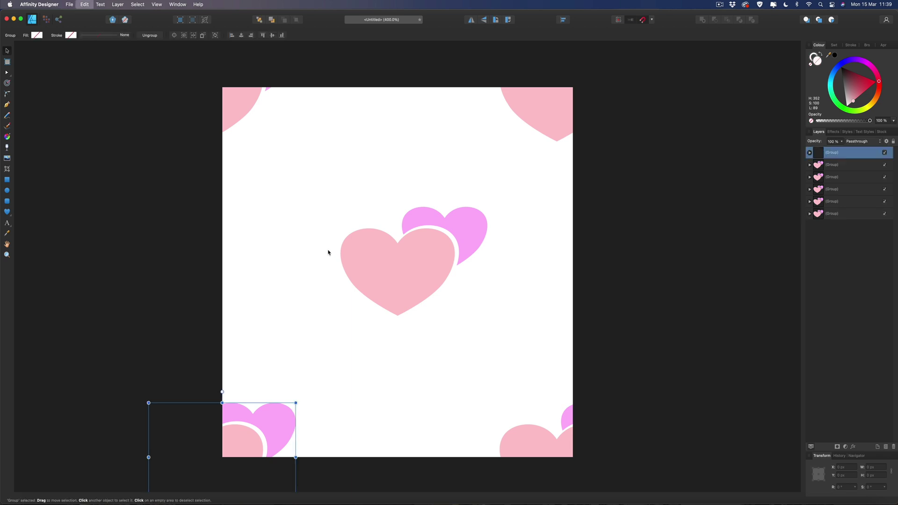
drag(272, 430, 325, 137)
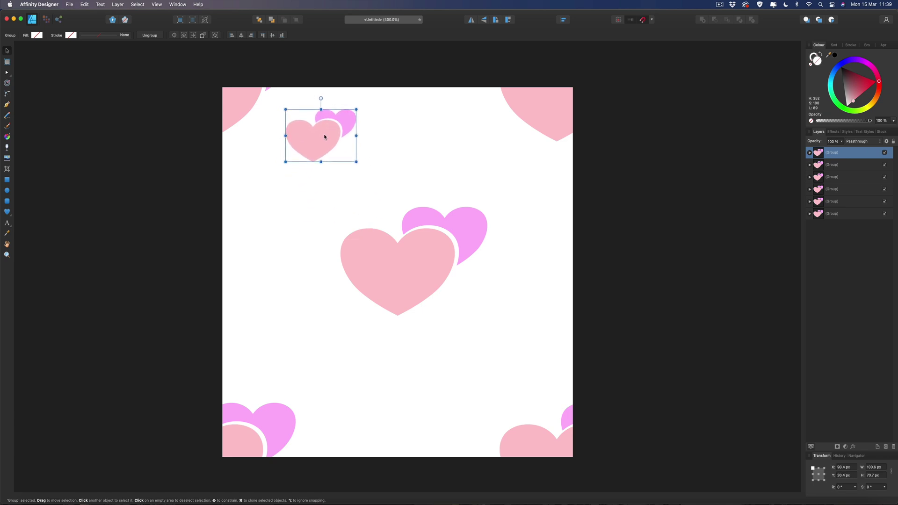
key(super+j)
drag(325, 137, 418, 164)
drag(455, 193, 401, 169)
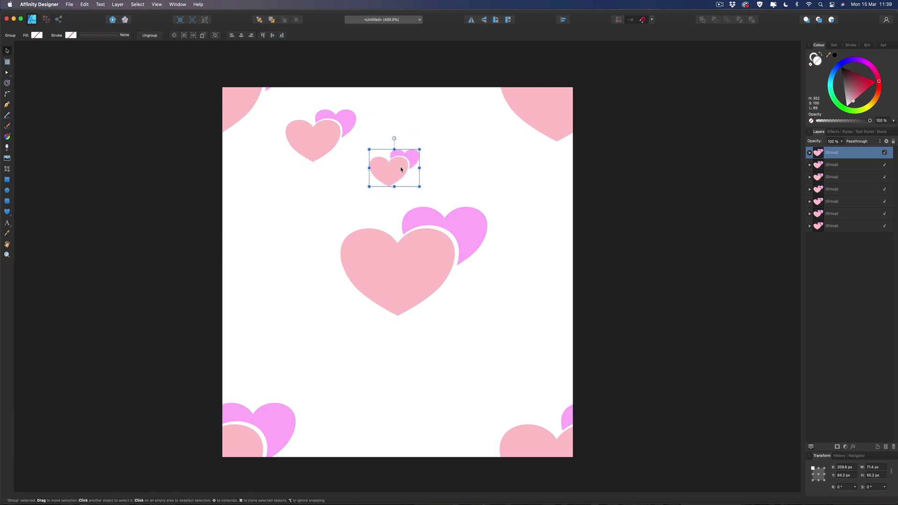
Scatter more small heart-pair copies toward the right side and lower left of the page
click(334, 137)
key(super+j)
drag(334, 137, 318, 315)
key(super+j)
key(super+j)
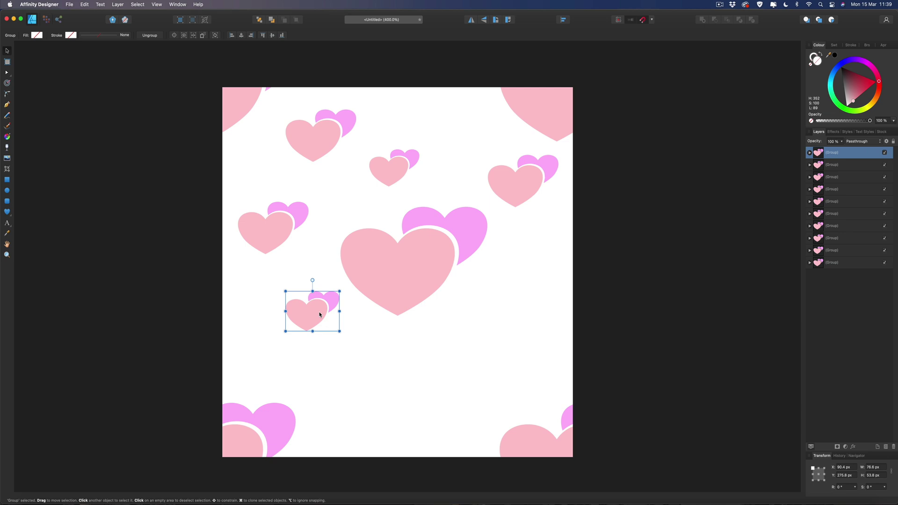
mouse_move(315, 308)
mouse_down()
mouse_move(528, 322)
mouse_move(513, 288)
mouse_up()
key(super+v)
drag(296, 334, 356, 399)
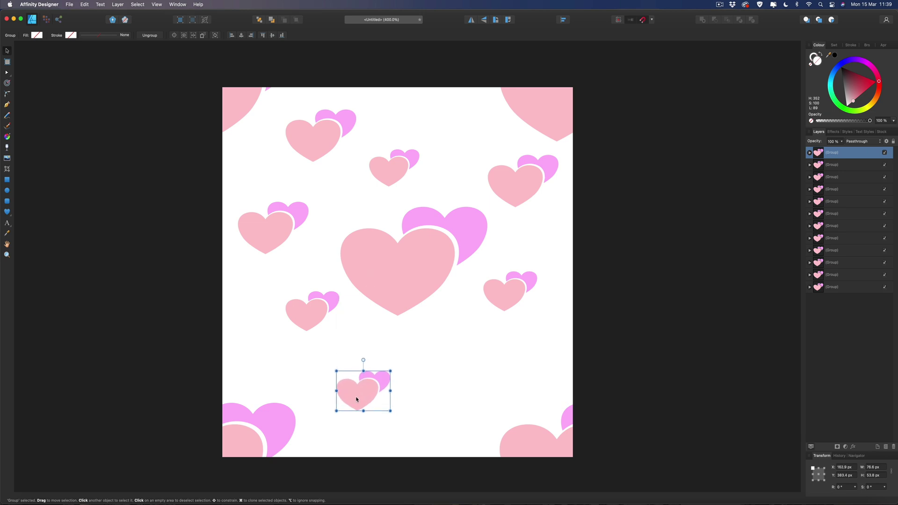
Add copies in the lower middle and bottom, plus a smaller one near the top
key(super+v)
drag(315, 305, 476, 358)
key(super+v)
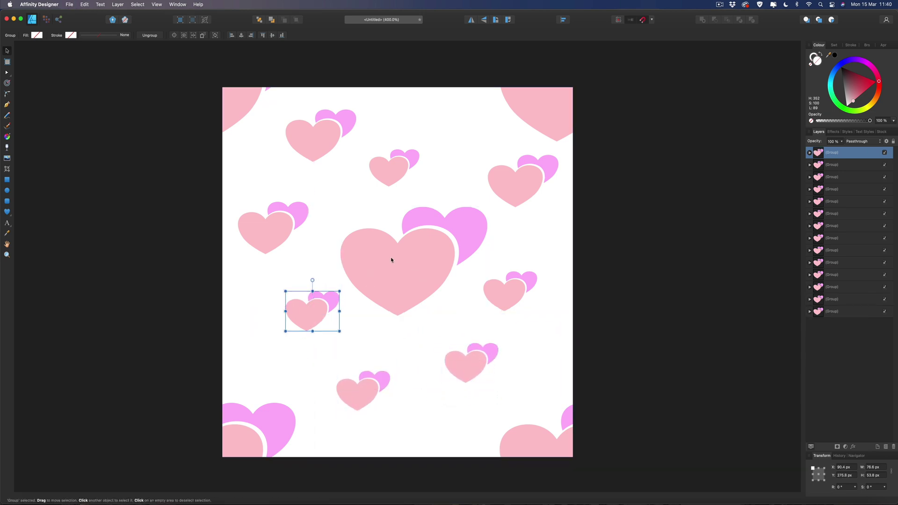
drag(309, 313, 432, 435)
key(super+v)
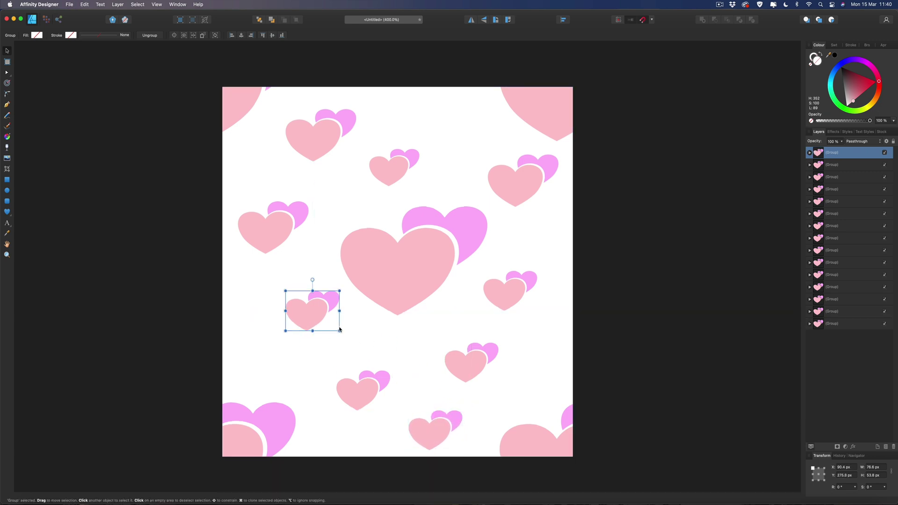
drag(336, 330, 251, 355)
key(super+j)
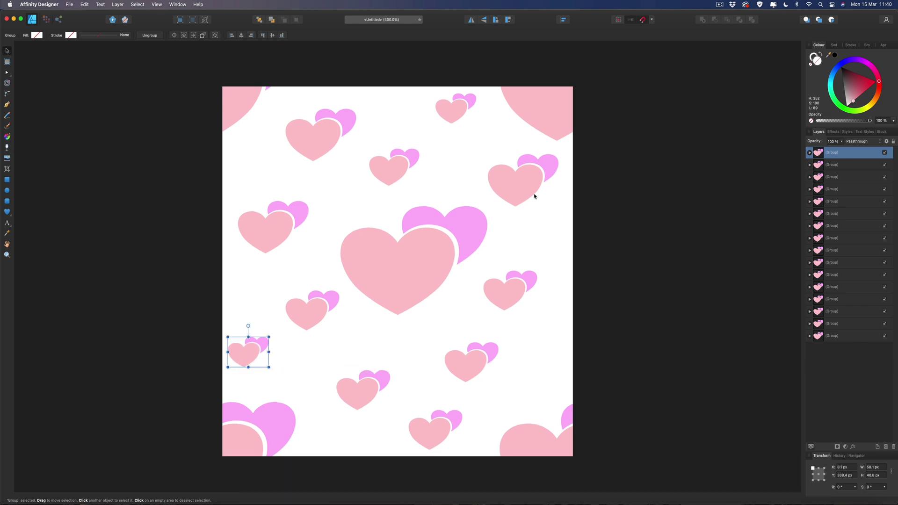
click(583, 183)
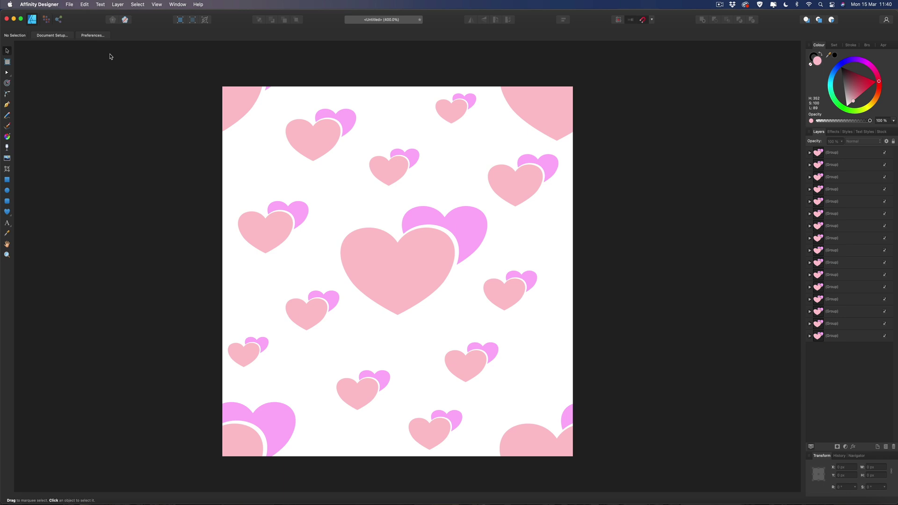
Save the document to the Desktop under the name 'hearts'
click(69, 4)
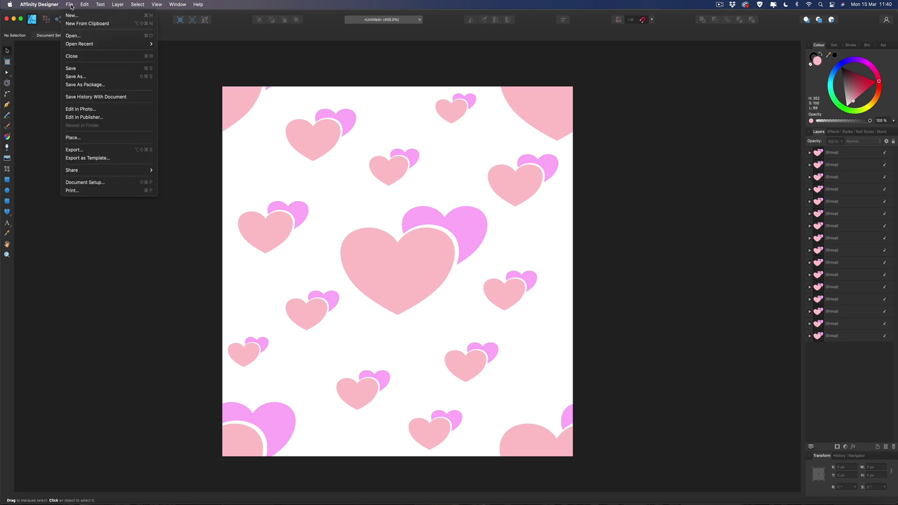
click(94, 76)
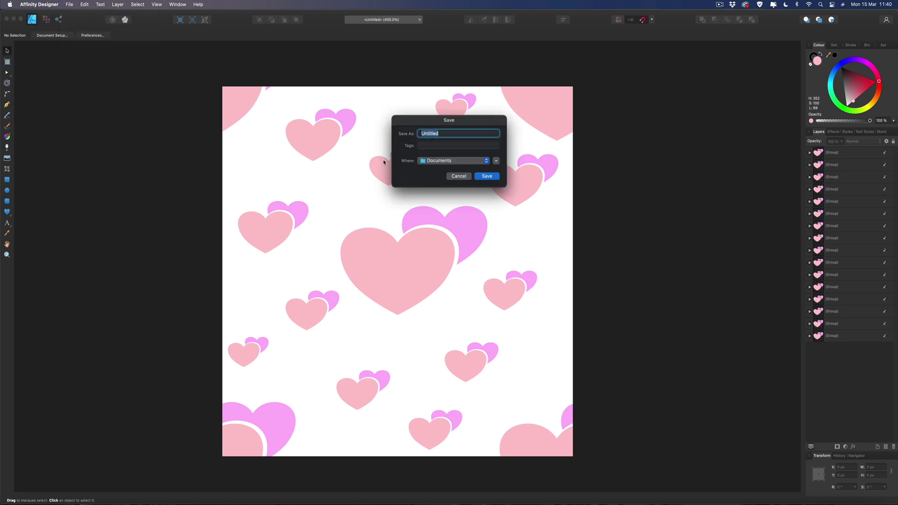
click(459, 162)
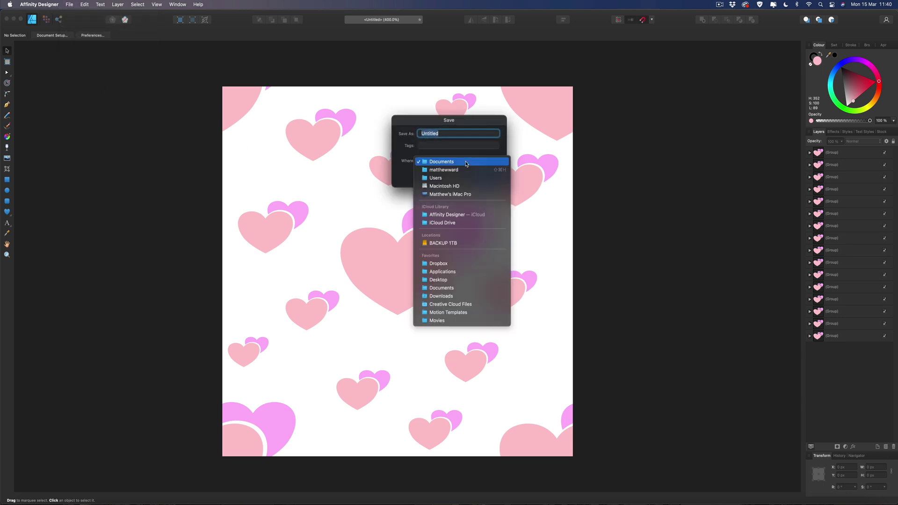
click(462, 283)
text(hearts)
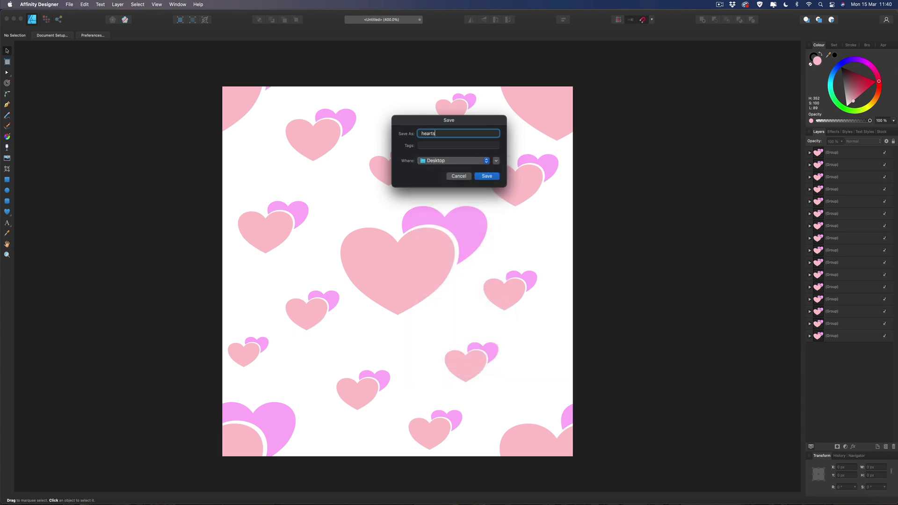
click(487, 177)
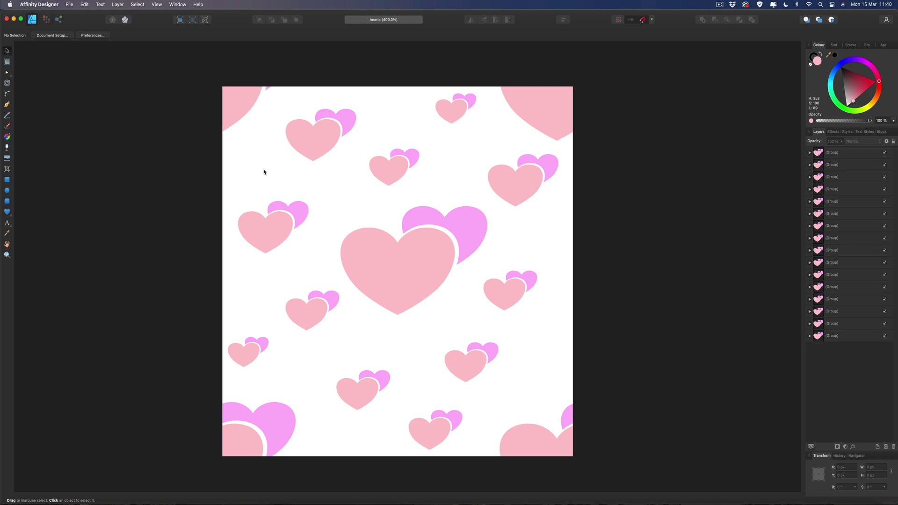
Create a new blank document with a 1500 × 1500 px page
click(69, 5)
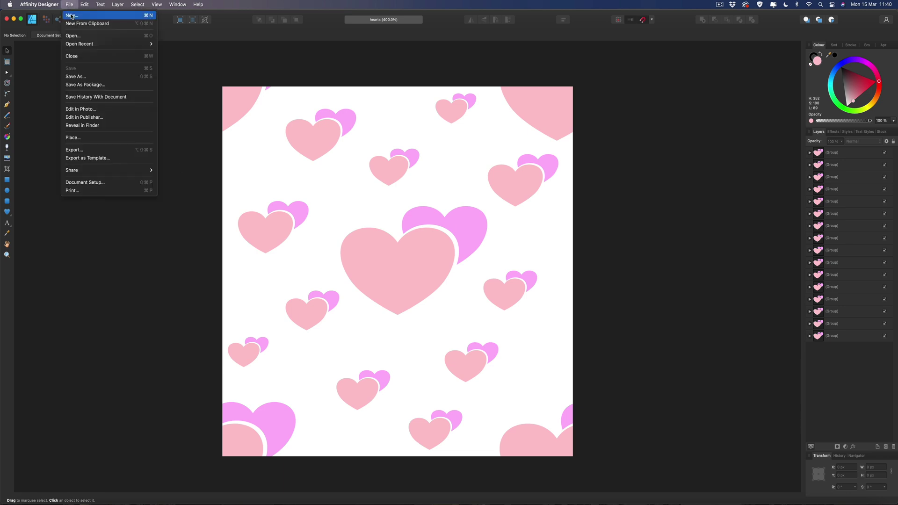
click(71, 15)
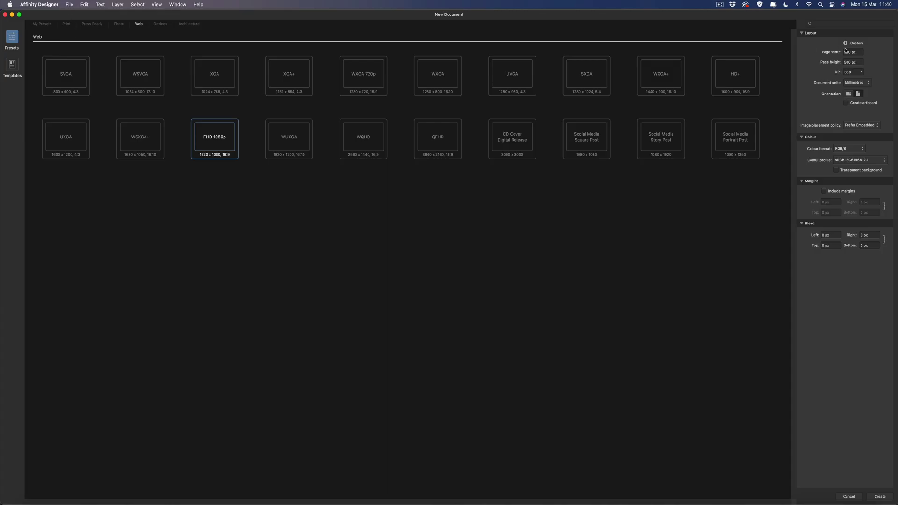
click(859, 54)
text(1)
click(859, 64)
text(1)
click(880, 496)
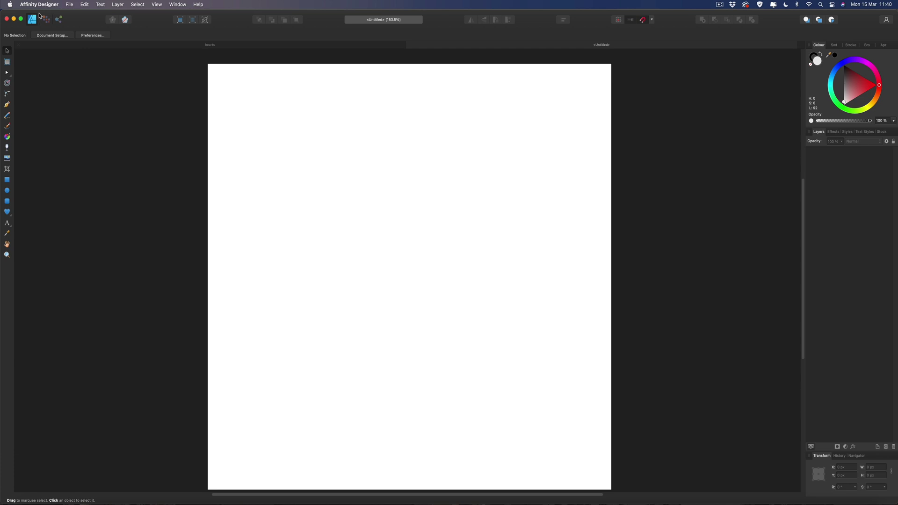
Place the Desktop 'hearts' file at the page's top-left corner, sized 750 × 750 px
click(70, 5)
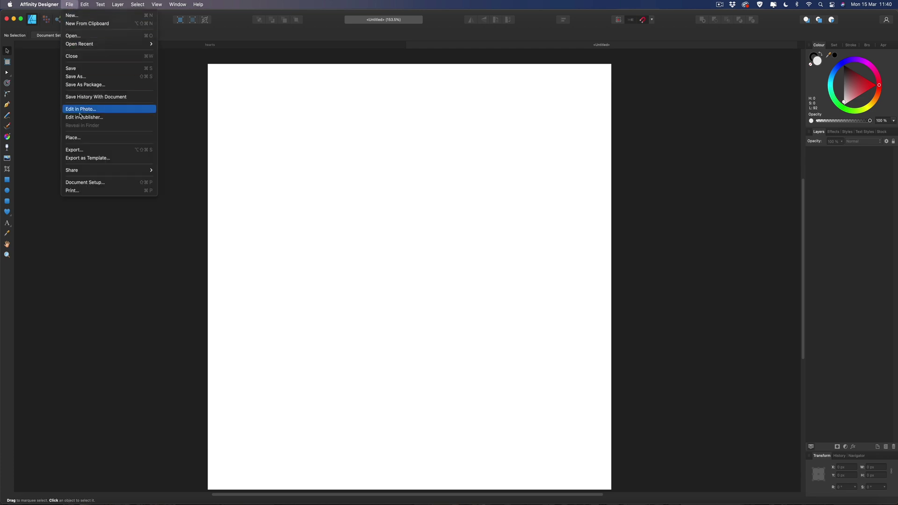
click(73, 138)
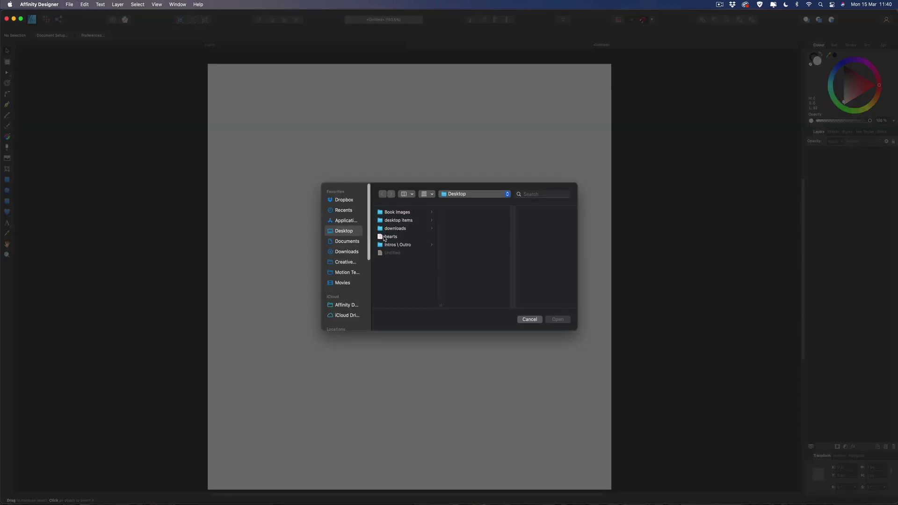
click(390, 236)
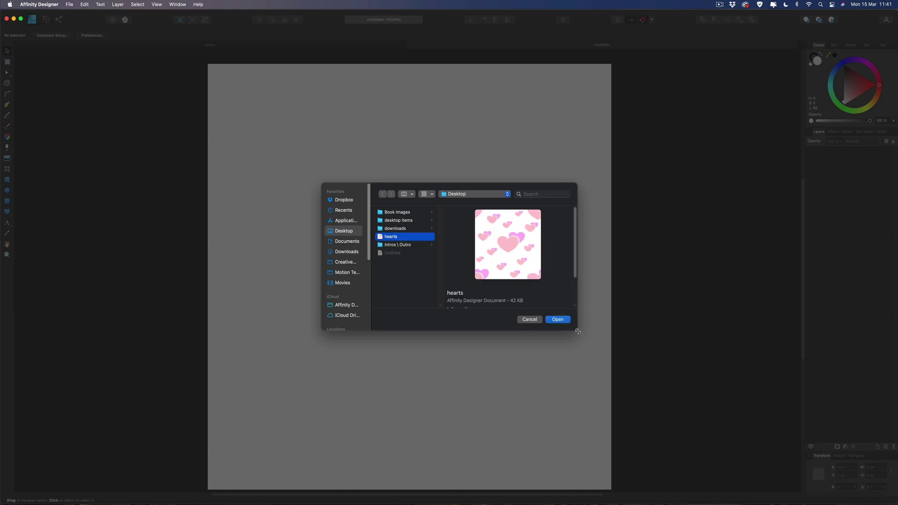
click(557, 319)
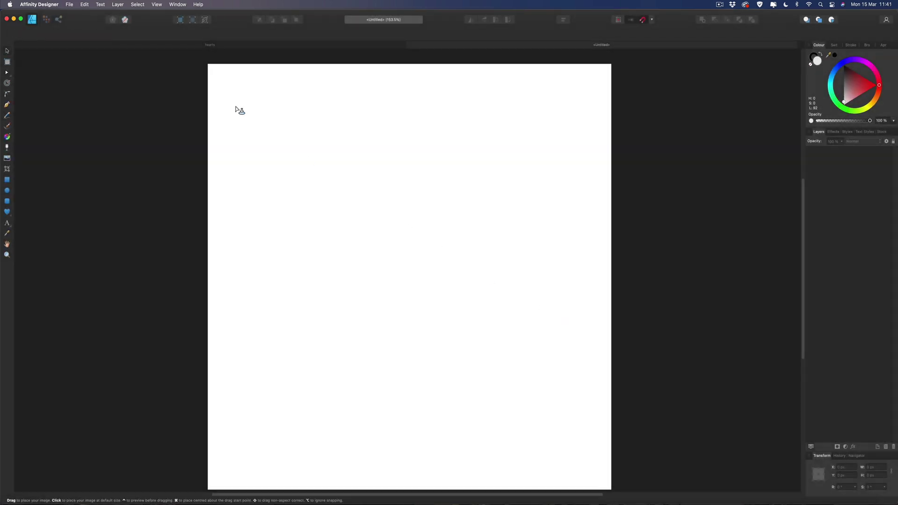
drag(209, 69, 395, 294)
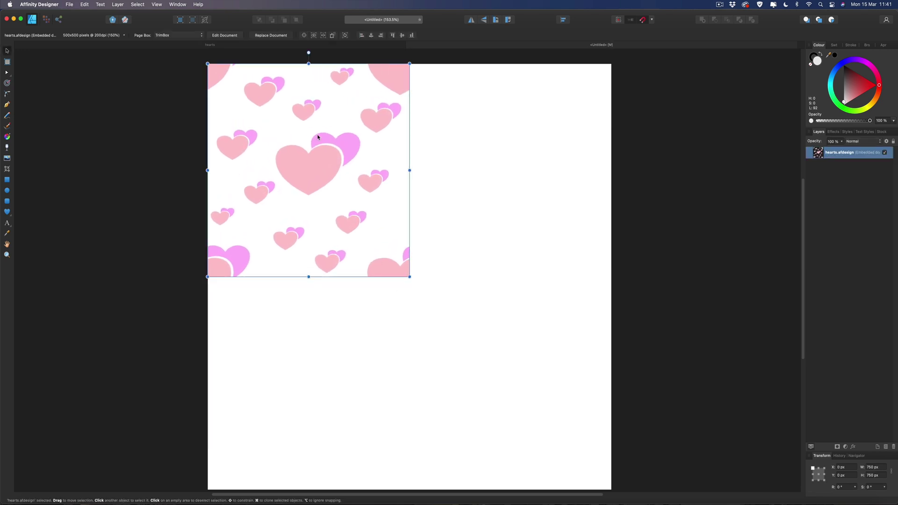
Duplicate the hearts image and place the copy to the right of the original
key(super+j)
drag(290, 125, 490, 125)
click(146, 80)
Clone both hearts images downward so four tiles fill the page as a 2 × 2 grid
drag(151, 56, 646, 301)
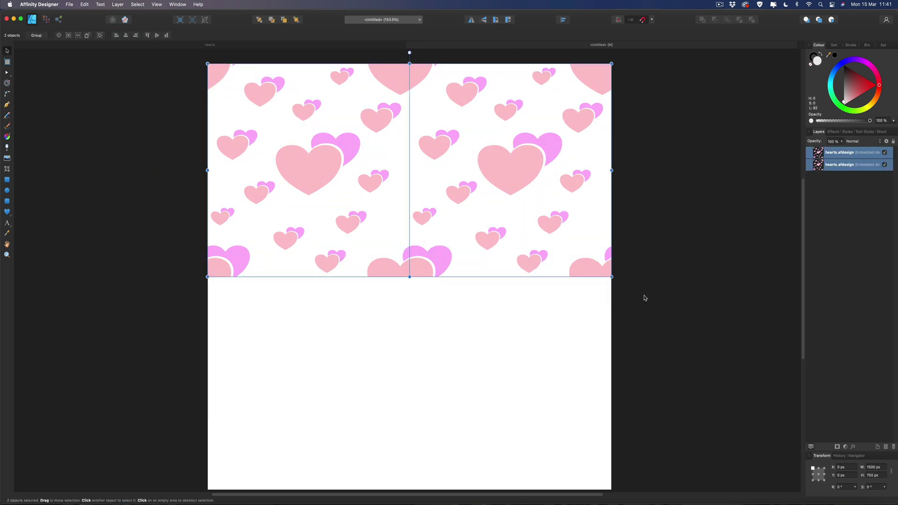
mouse_move(489, 158)
mouse_down()
mouse_move(483, 154)
mouse_move(485, 337)
mouse_up()
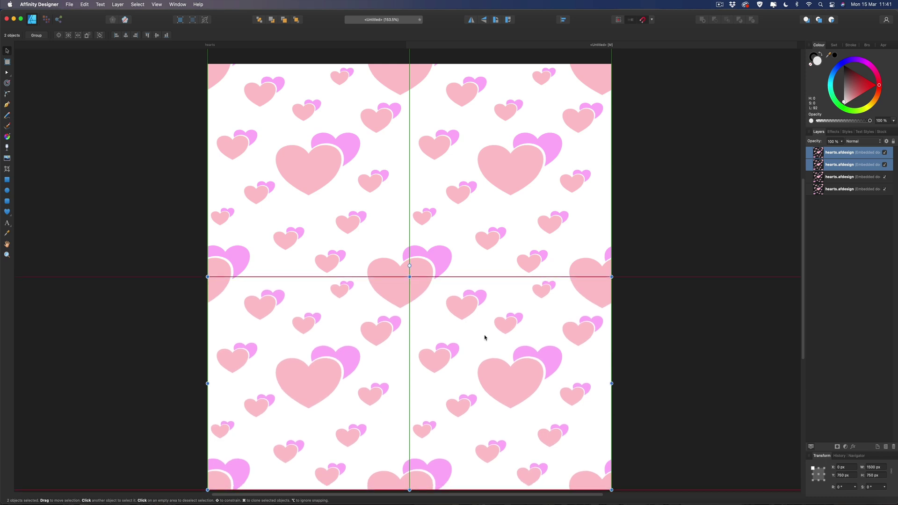
click(657, 228)
scroll(598, 224, down, 2)
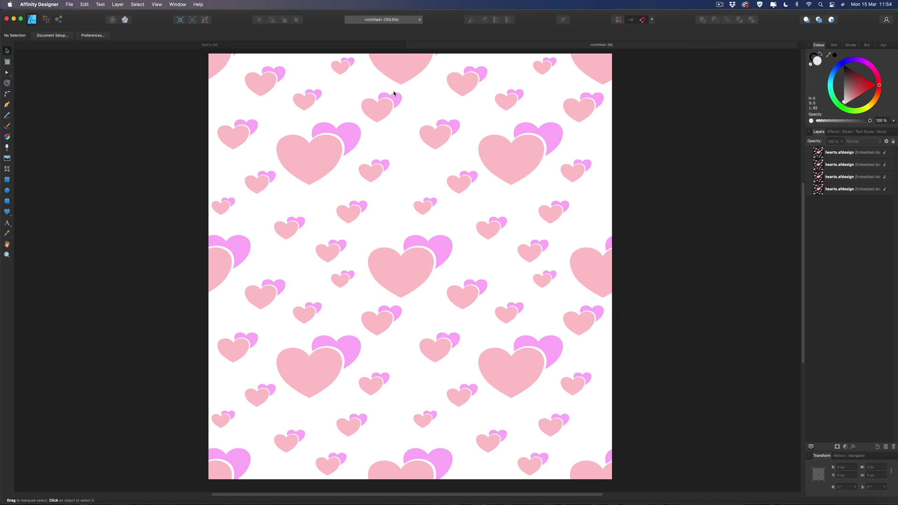
Select the top-left hearts tile and open its embedded document for editing
click(336, 93)
click(487, 168)
click(421, 337)
click(354, 326)
click(341, 185)
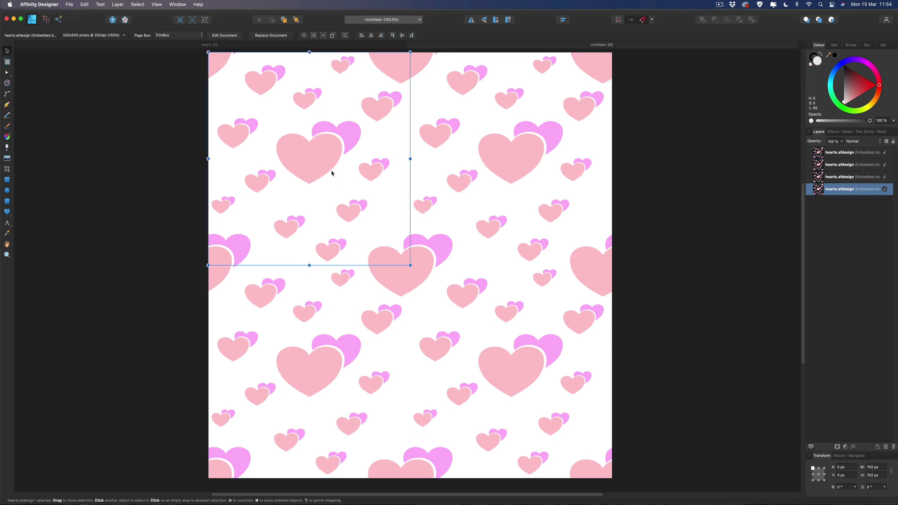
double_click(332, 173)
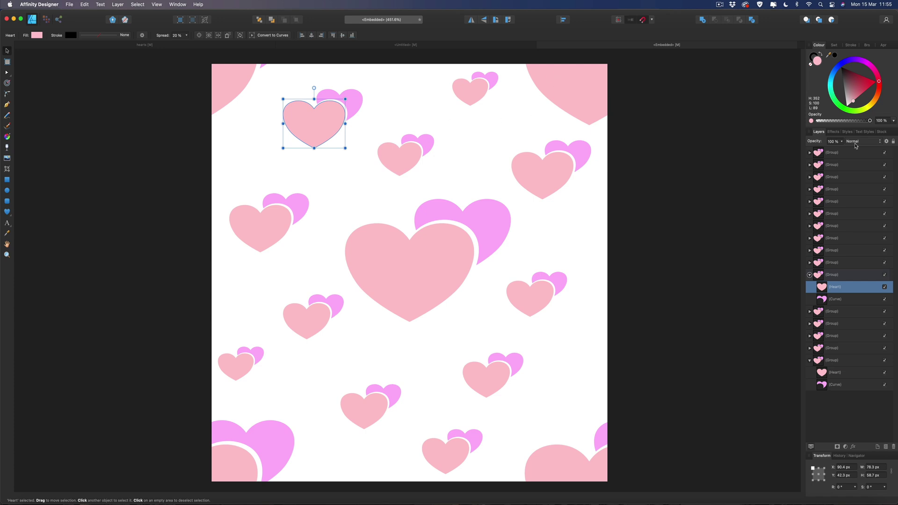
Recolour the top-left heart pale yellow, the big heart's back shape light blue, and a bottom heart light green
drag(864, 111, 867, 110)
click(491, 237)
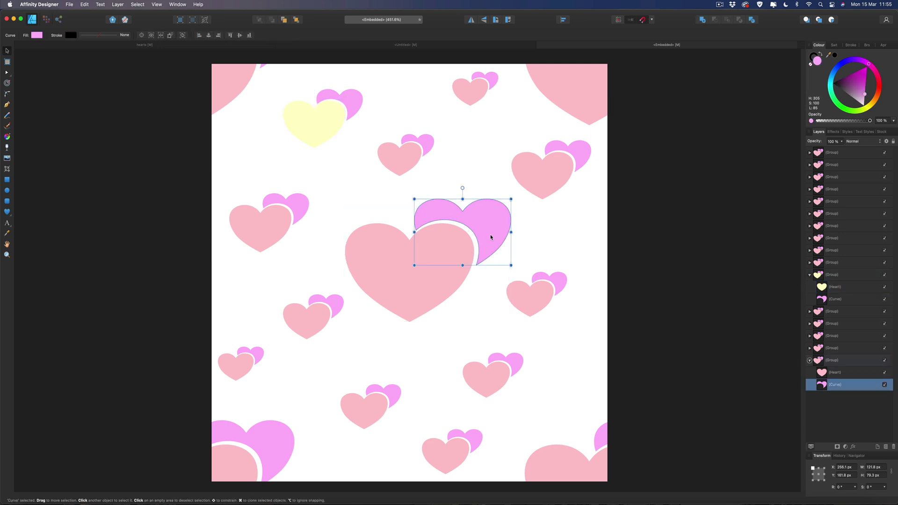
click(832, 78)
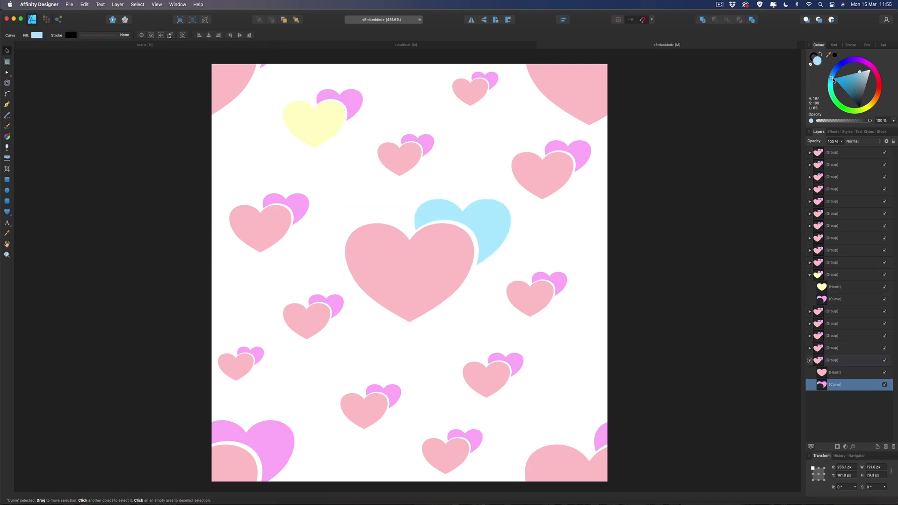
click(369, 411)
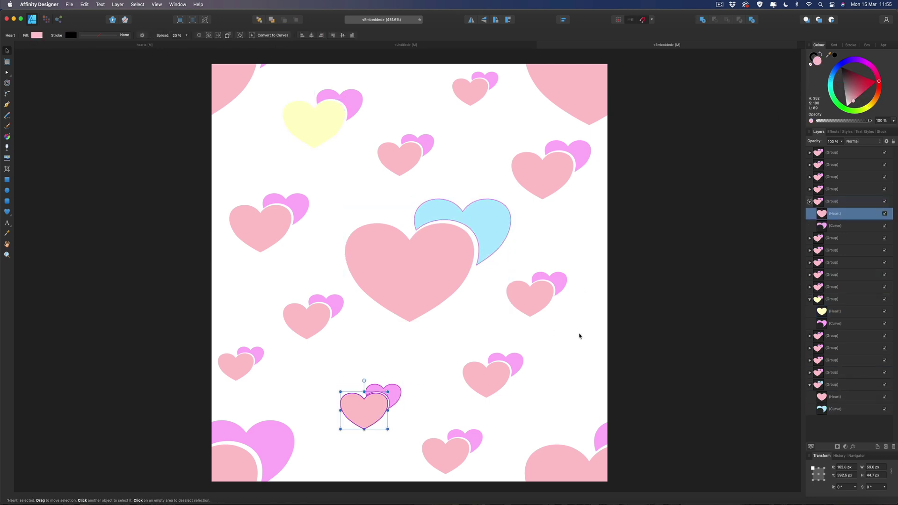
click(850, 111)
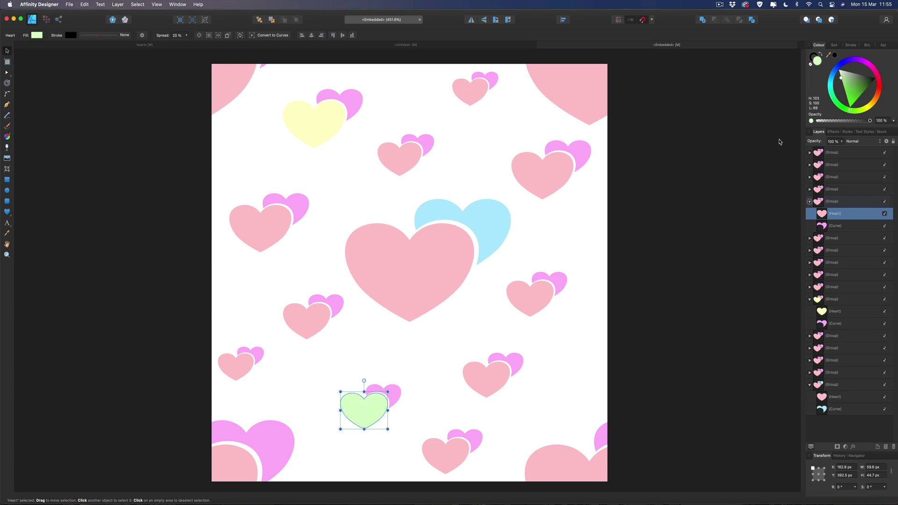
Turn the lower-left heart grey and the right-hand heart cream, then close the embedded tab
click(243, 360)
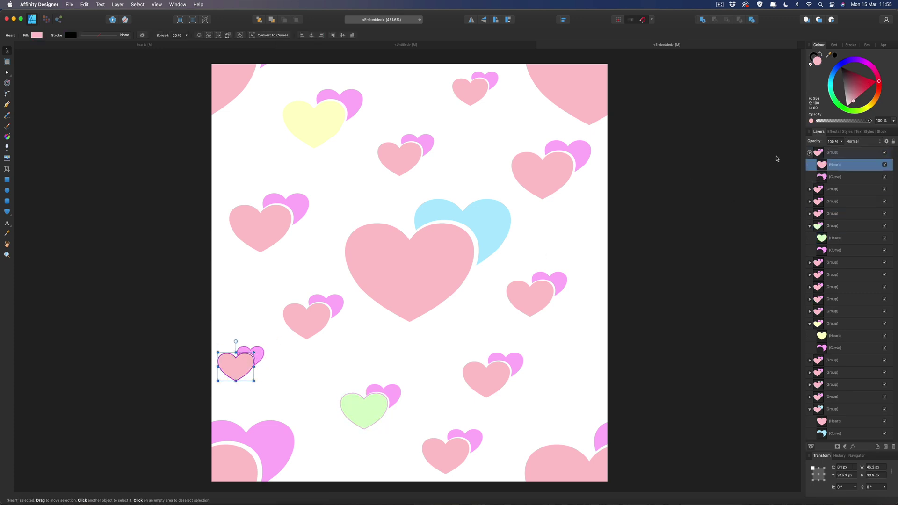
click(857, 87)
drag(857, 87, 836, 97)
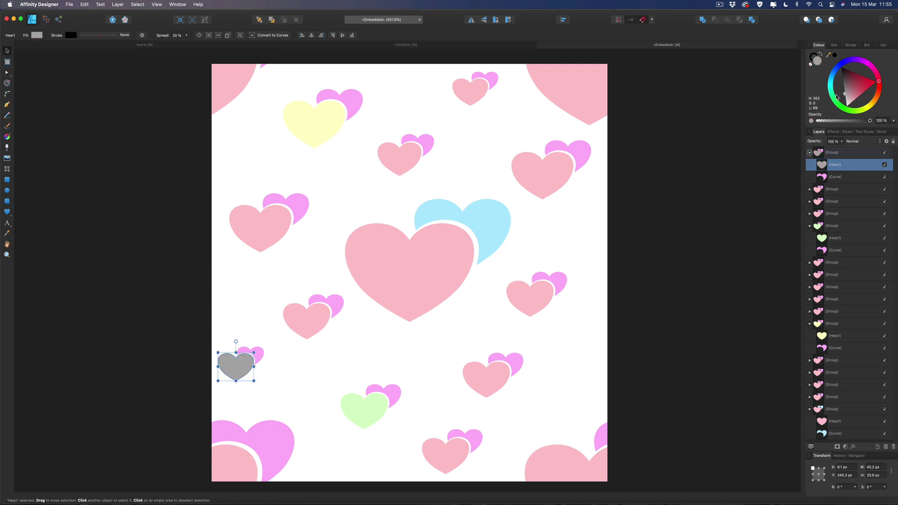
double_click(524, 300)
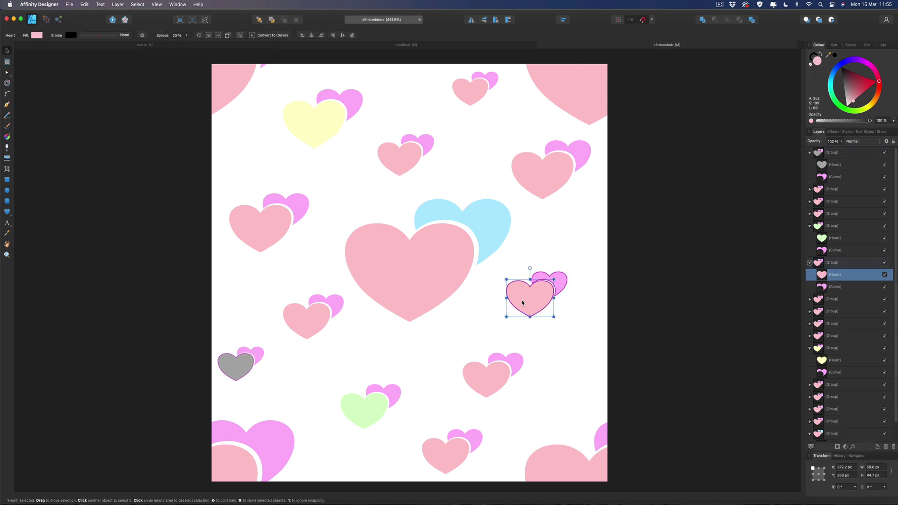
drag(832, 85, 859, 92)
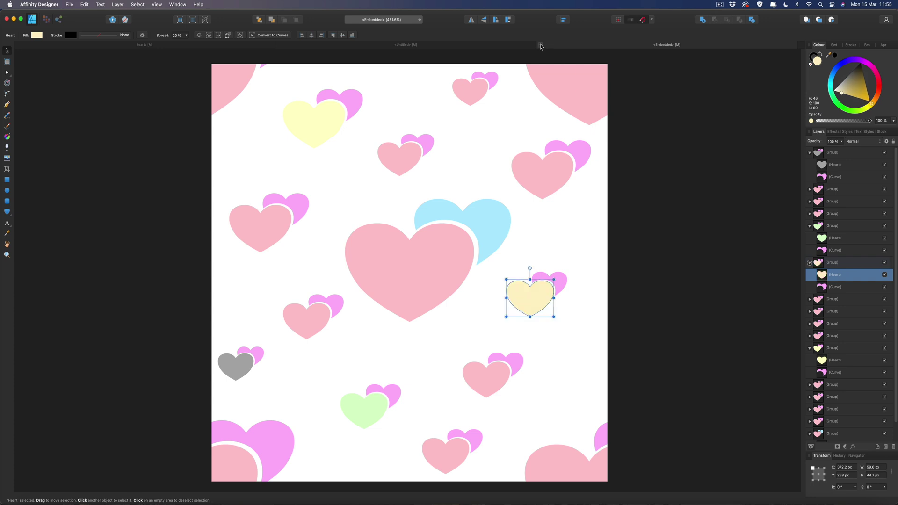
click(541, 45)
Reopen the embedded tile and recolour the grey heart dark red and the yellow heart peach
click(522, 45)
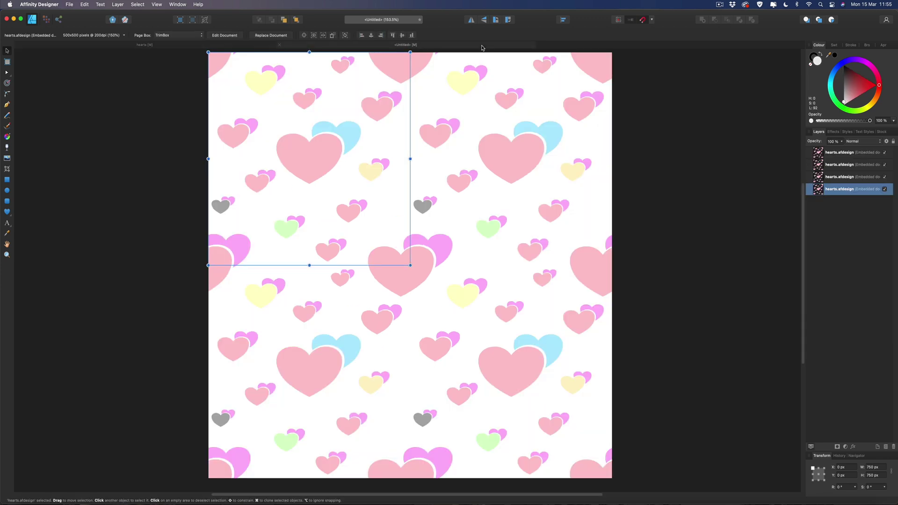
click(727, 233)
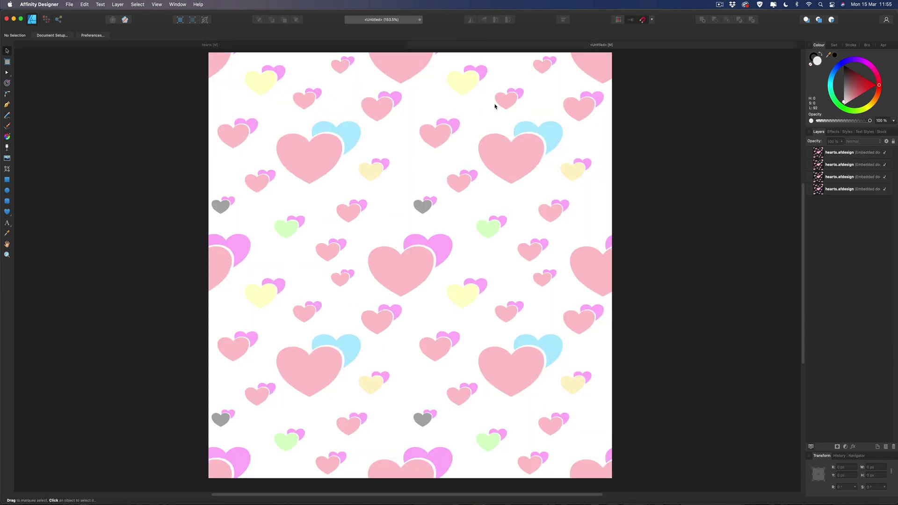
double_click(314, 119)
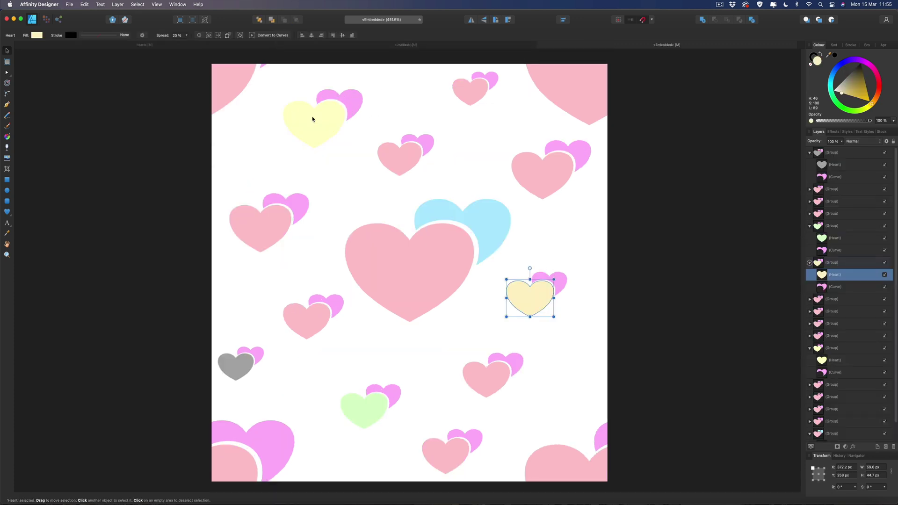
click(233, 367)
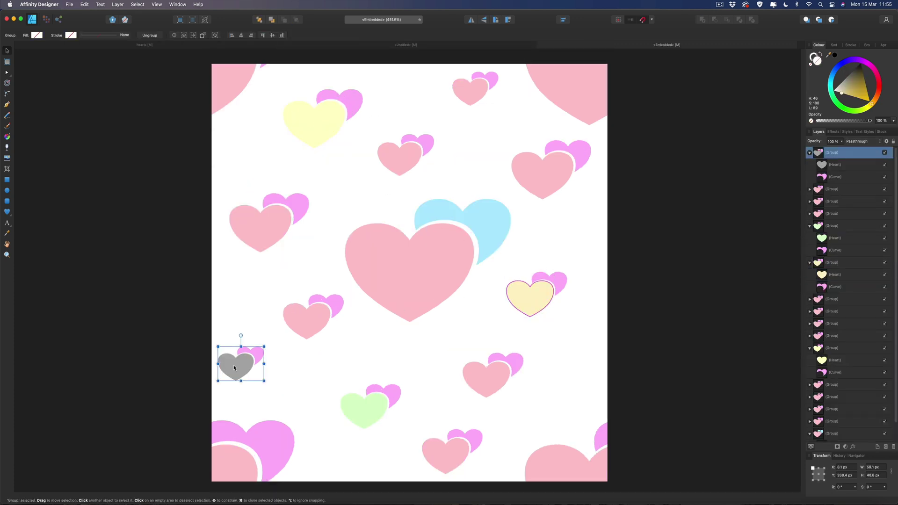
click(857, 82)
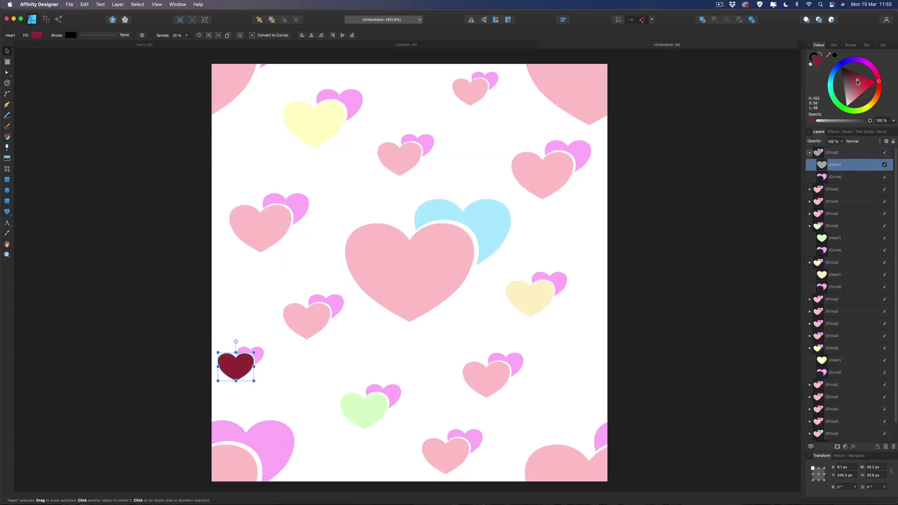
double_click(295, 121)
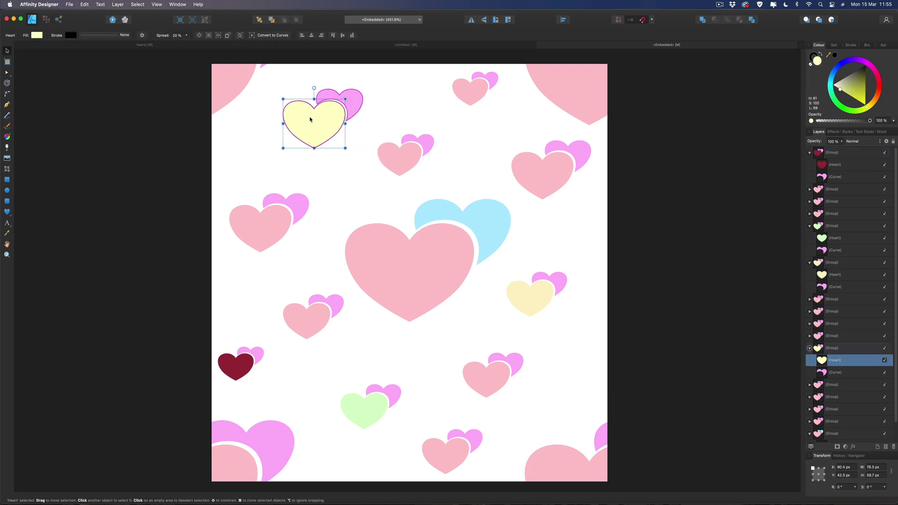
drag(874, 102, 877, 93)
Turn the big central heart green and check the change across the tiled pattern
click(502, 46)
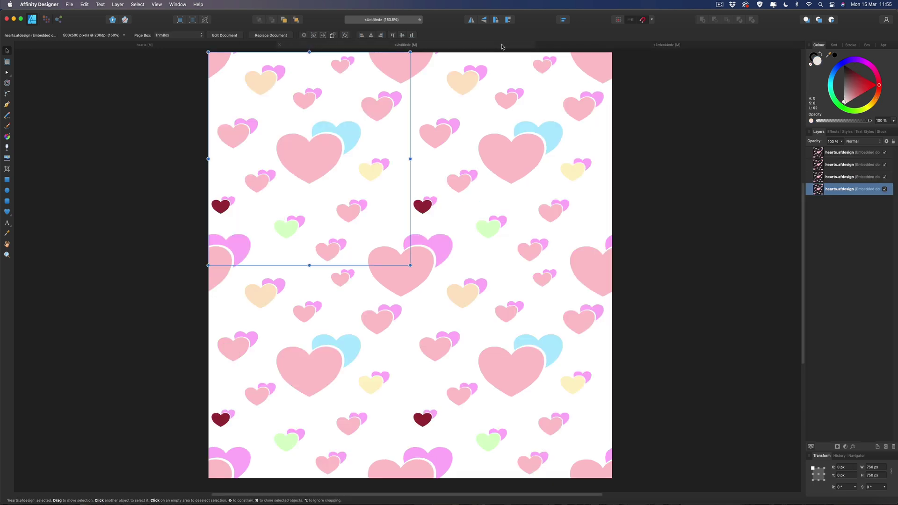
click(578, 46)
click(514, 49)
click(595, 46)
click(444, 292)
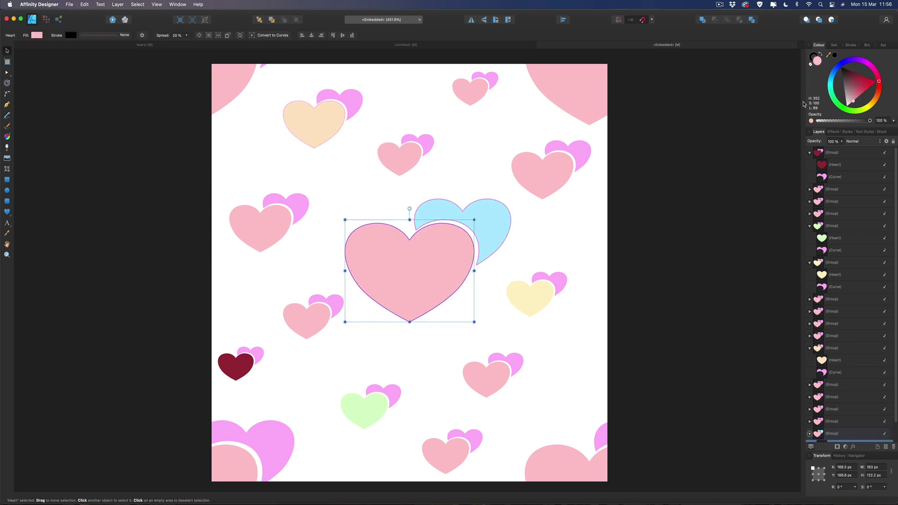
click(839, 108)
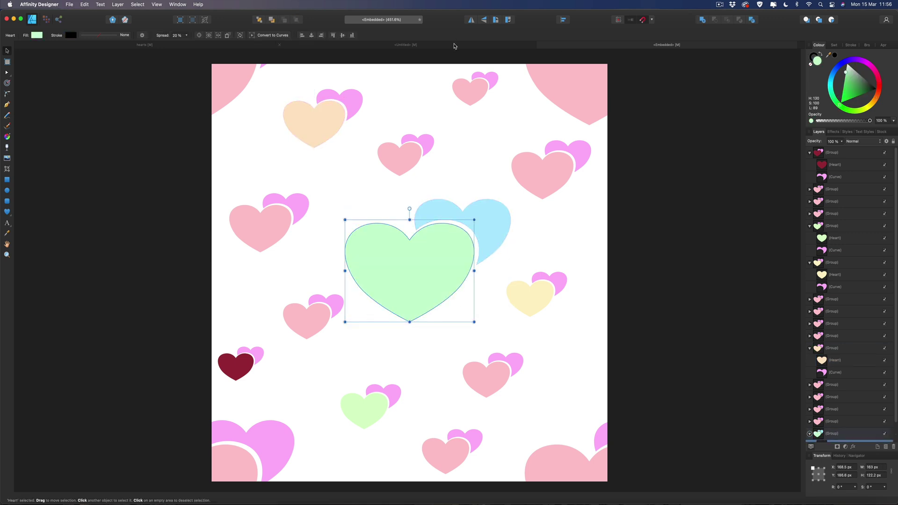
click(454, 45)
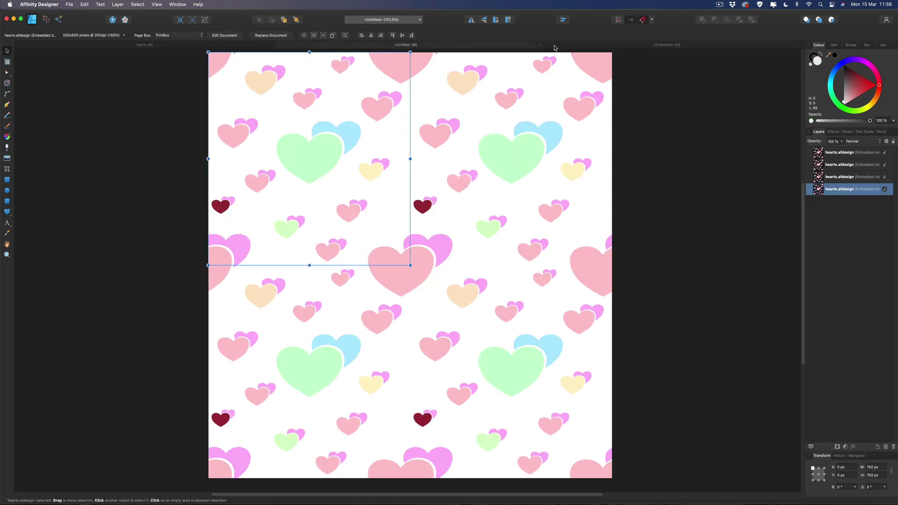
click(664, 88)
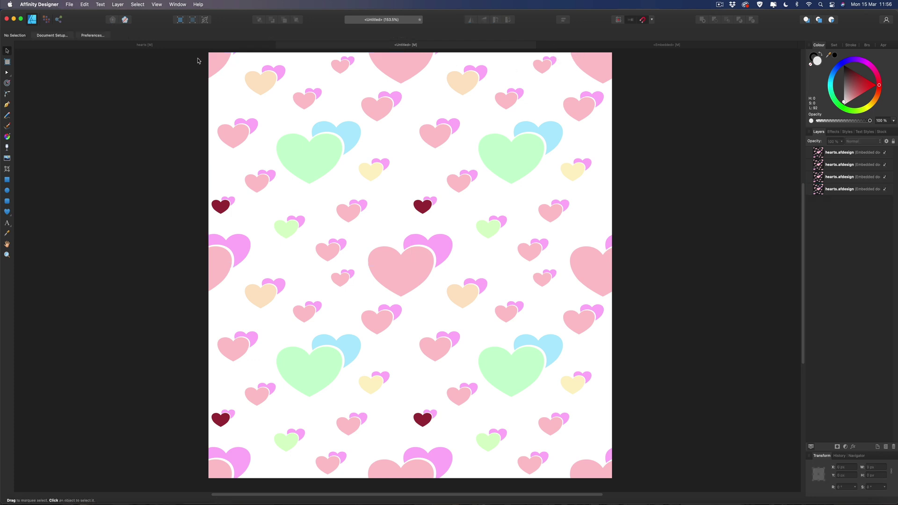
Draw a rectangle over the hearts tile, move it beneath all hearts, and fill it dark maroon
click(185, 45)
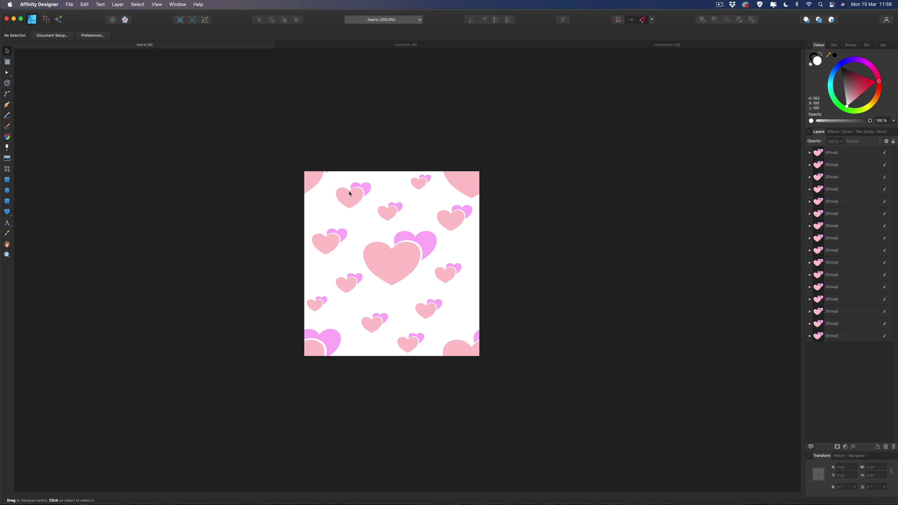
click(7, 180)
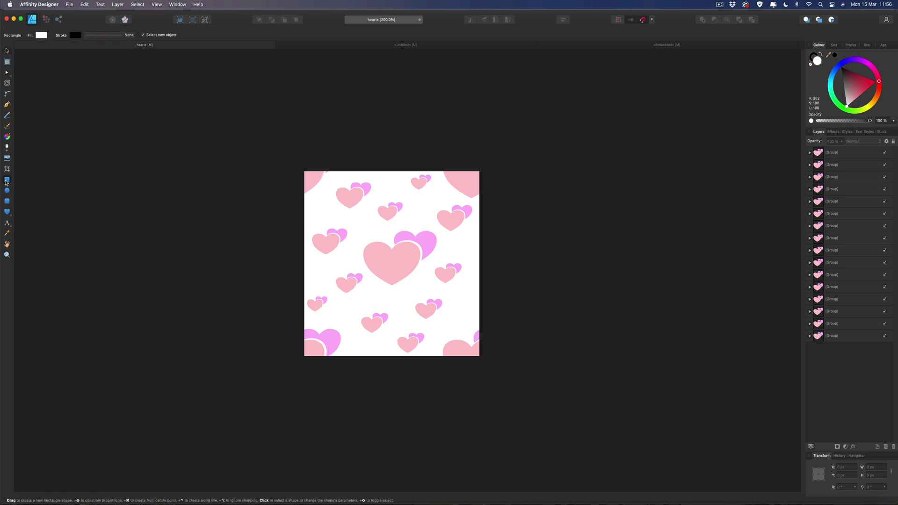
drag(305, 171, 479, 356)
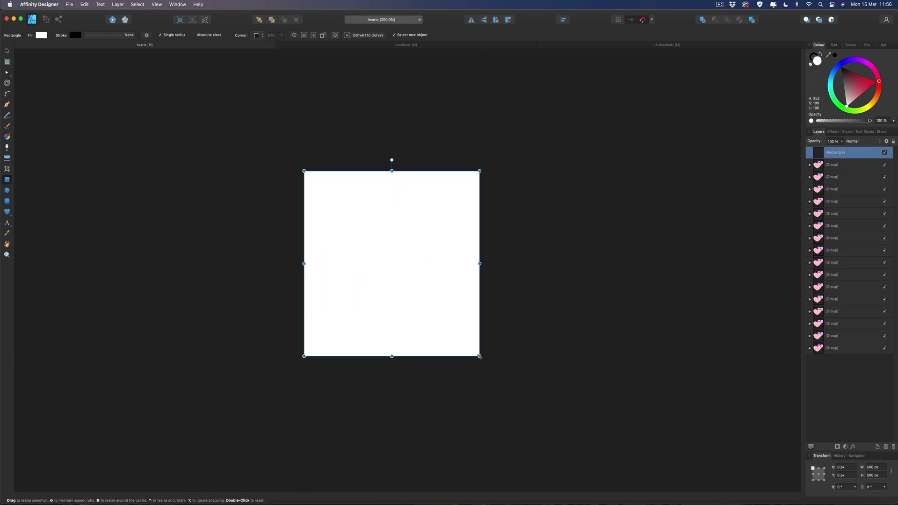
drag(818, 153, 812, 354)
drag(844, 59, 848, 83)
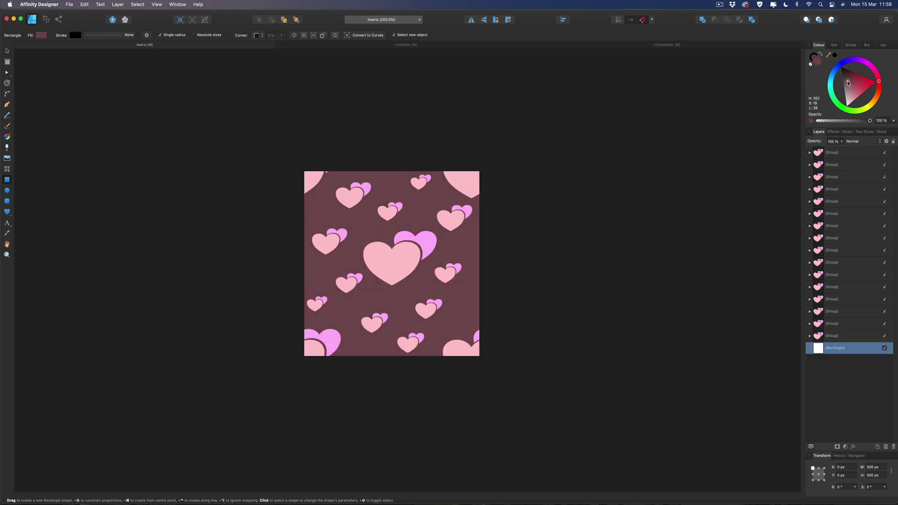
drag(848, 83, 848, 83)
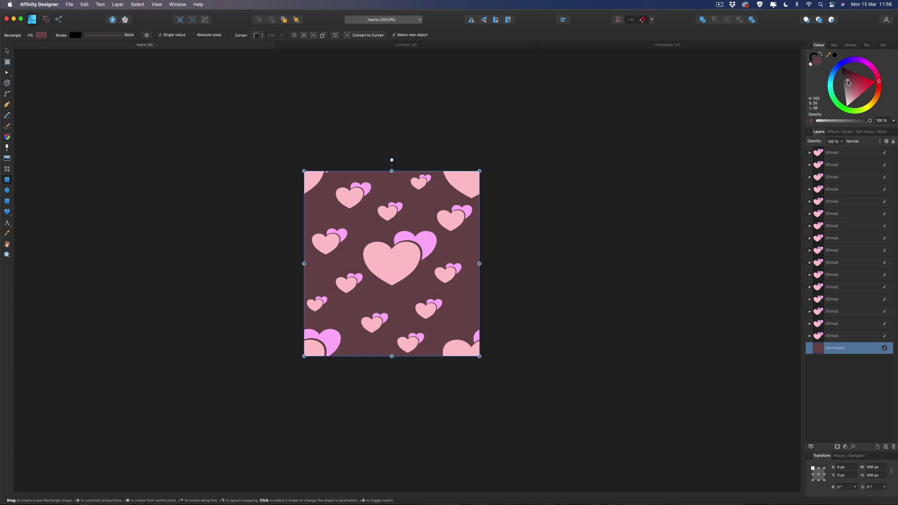
click(6, 51)
Export the hearts design as a GIF named 'hearts gif' to the Desktop
click(69, 5)
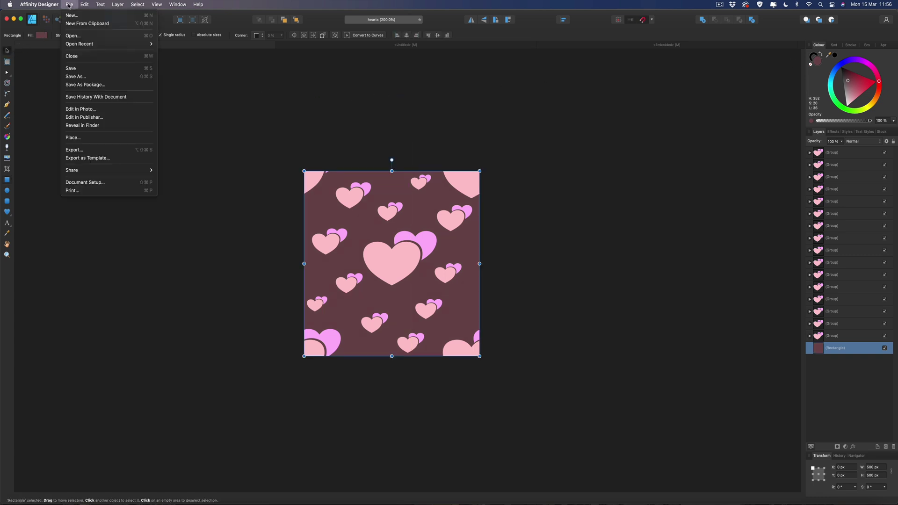
click(80, 150)
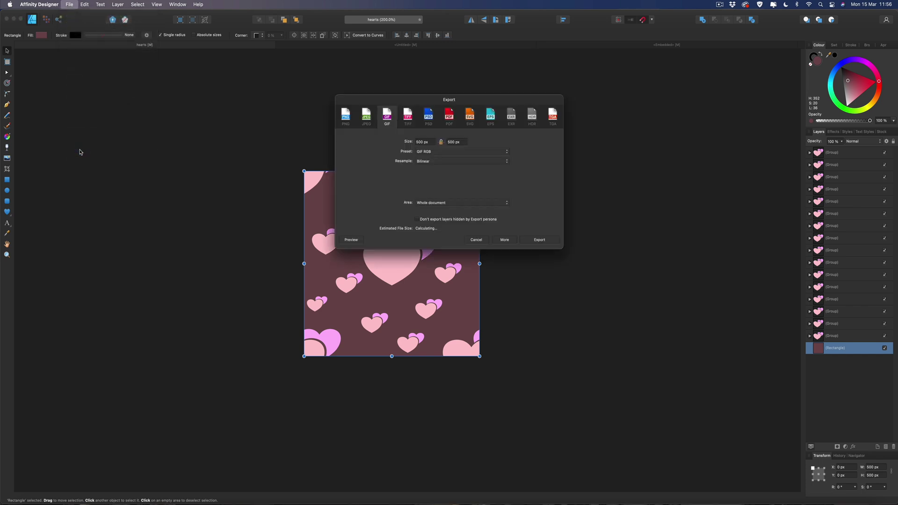
click(387, 117)
click(543, 239)
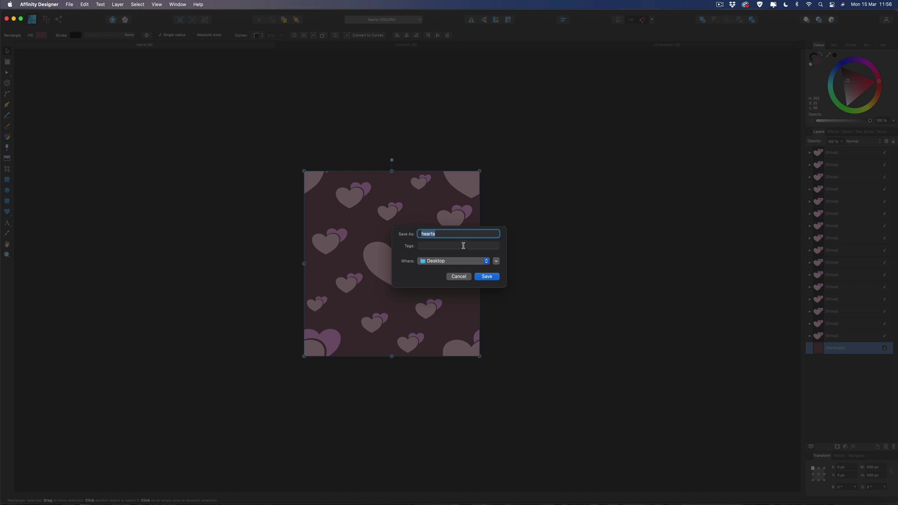
click(447, 232)
key(Return)
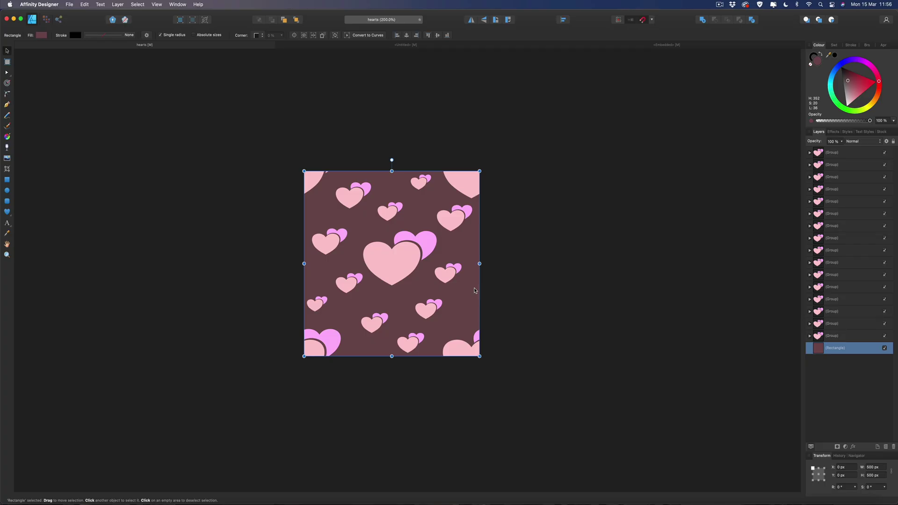
click(442, 45)
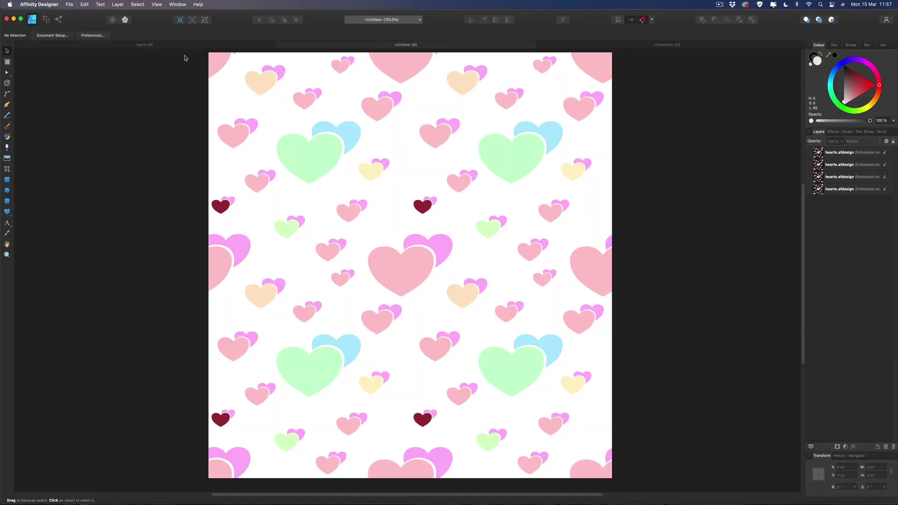
Delete the four embedded hearts tiles and draw a 457 × 457 px circle near the top left
key(super+a)
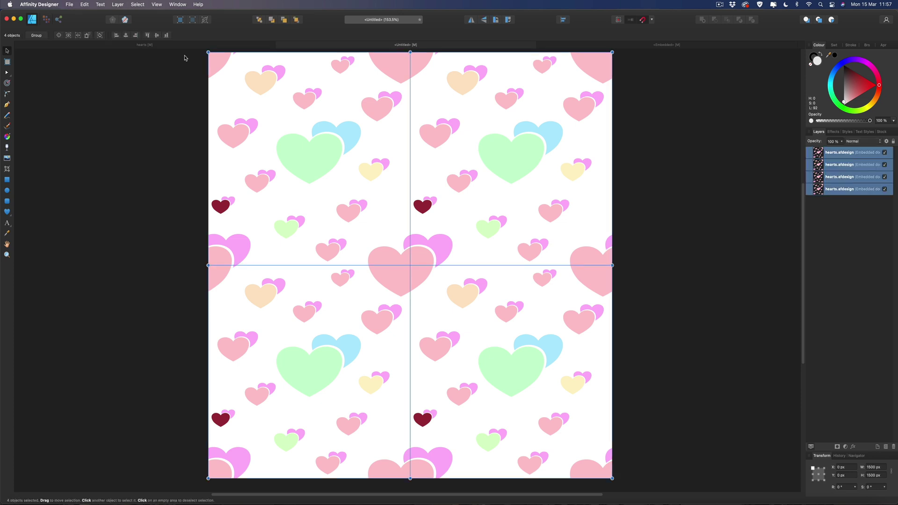
key(Delete)
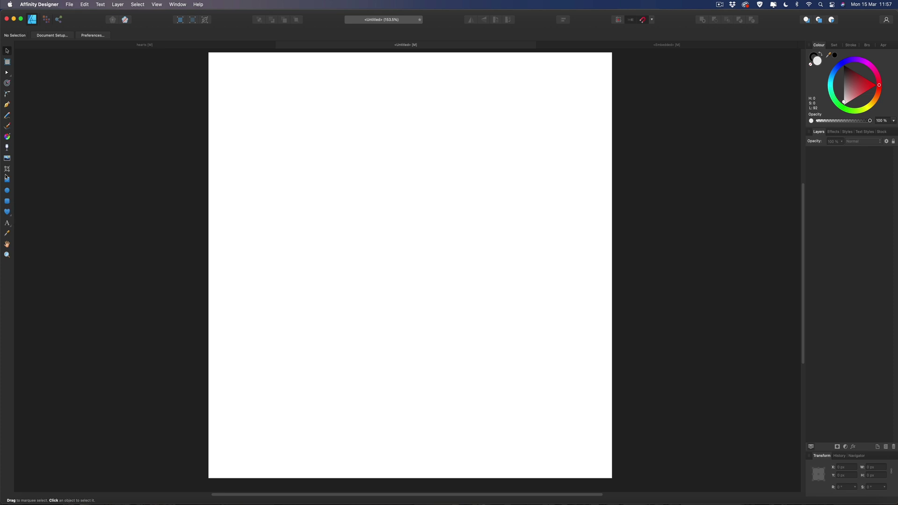
click(11, 215)
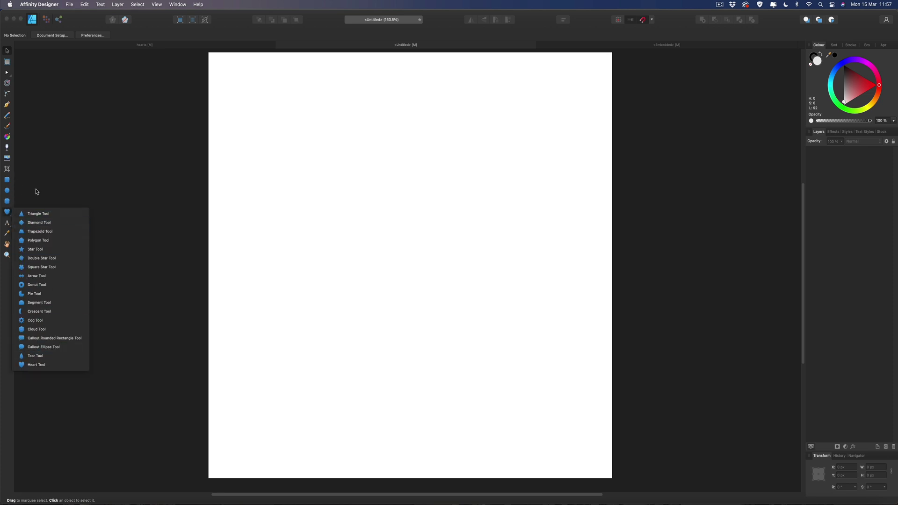
click(7, 190)
drag(270, 99, 365, 254)
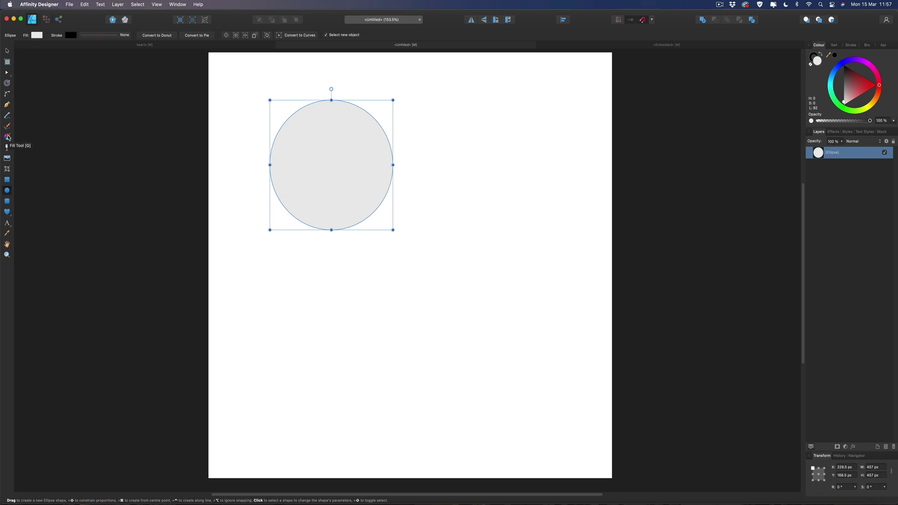
Give the circle a bitmap fill from 'hearts gif.gif' and scale the pattern down
click(8, 138)
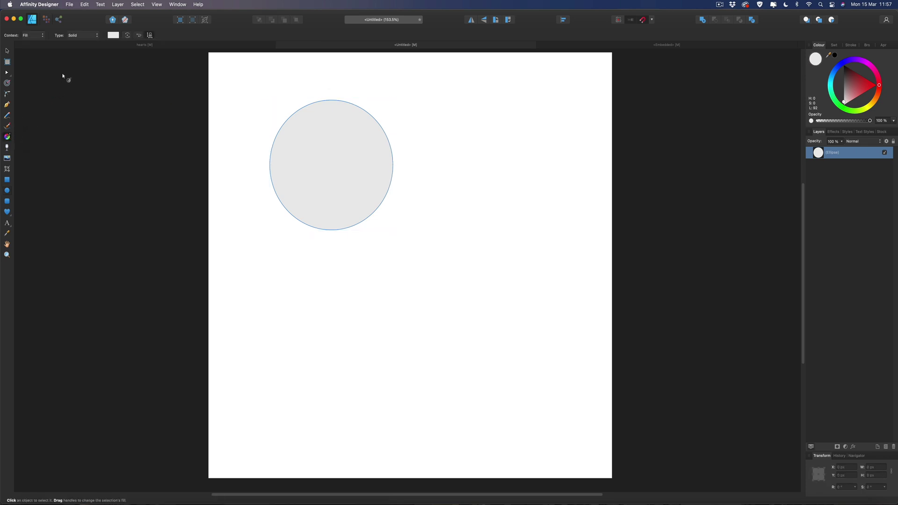
click(96, 36)
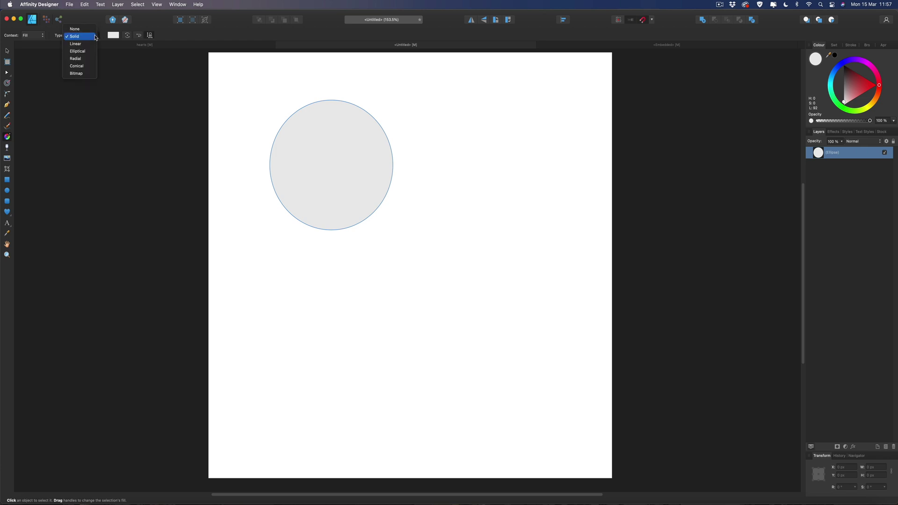
click(77, 74)
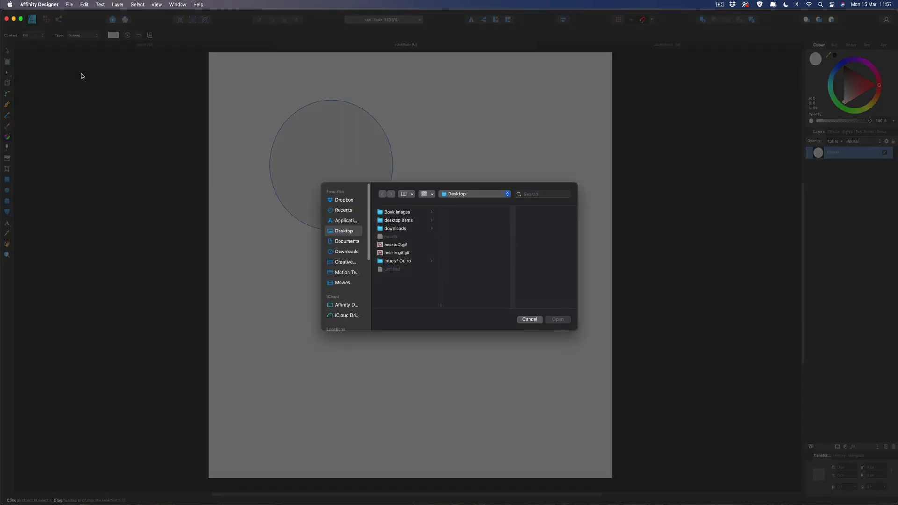
click(400, 254)
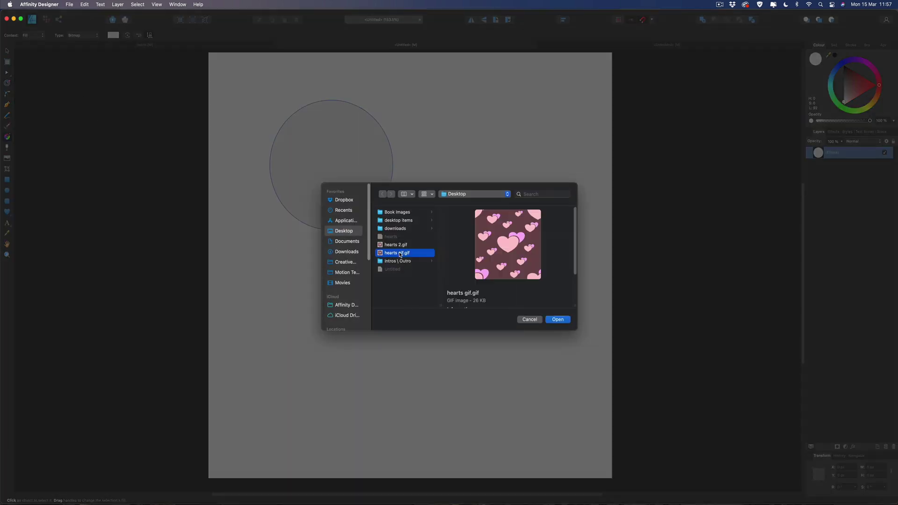
click(556, 320)
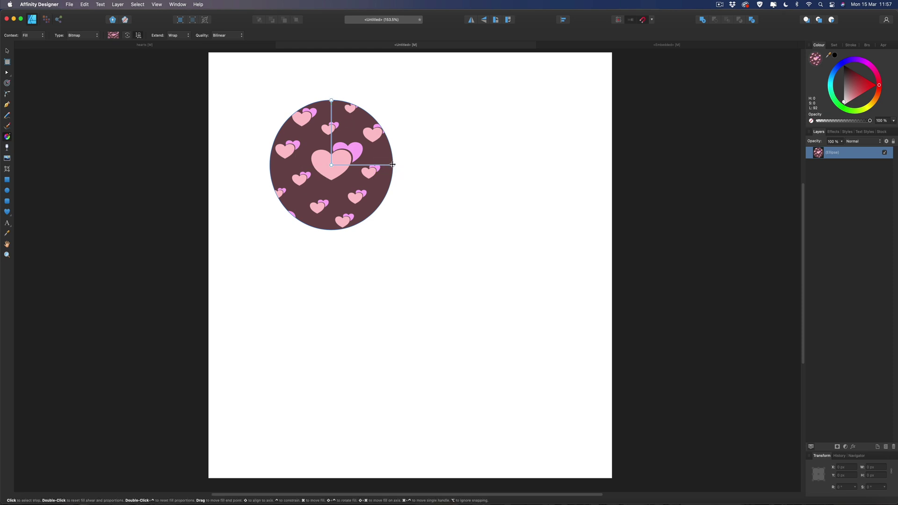
drag(392, 164, 364, 165)
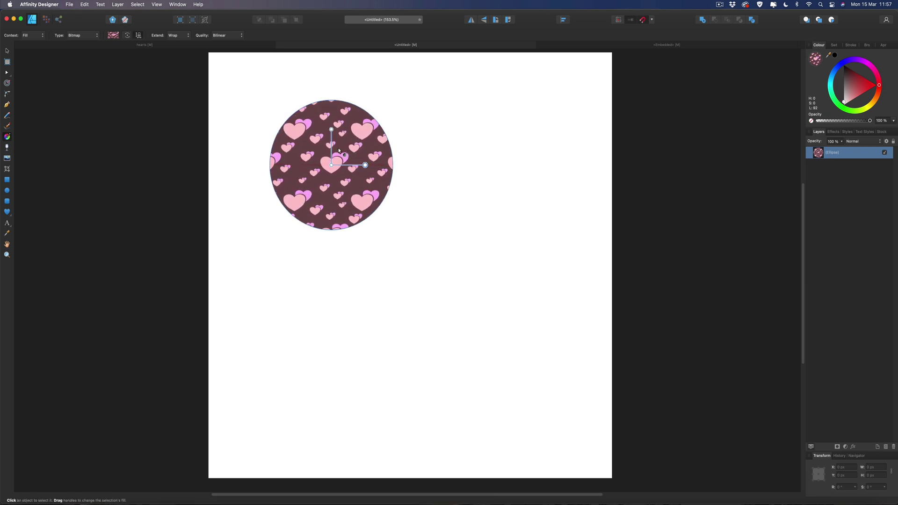
click(7, 211)
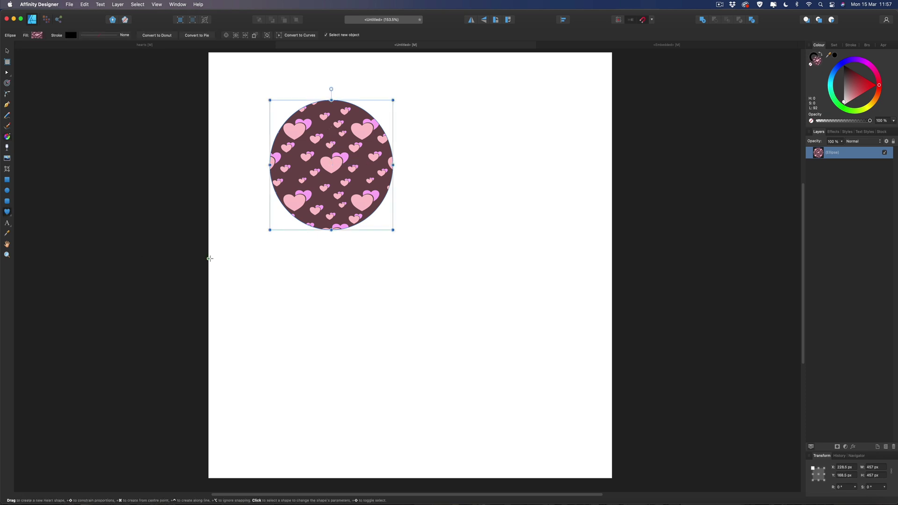
Draw a heart below the circle and shrink and tilt its hearts pattern fill
drag(318, 277, 454, 465)
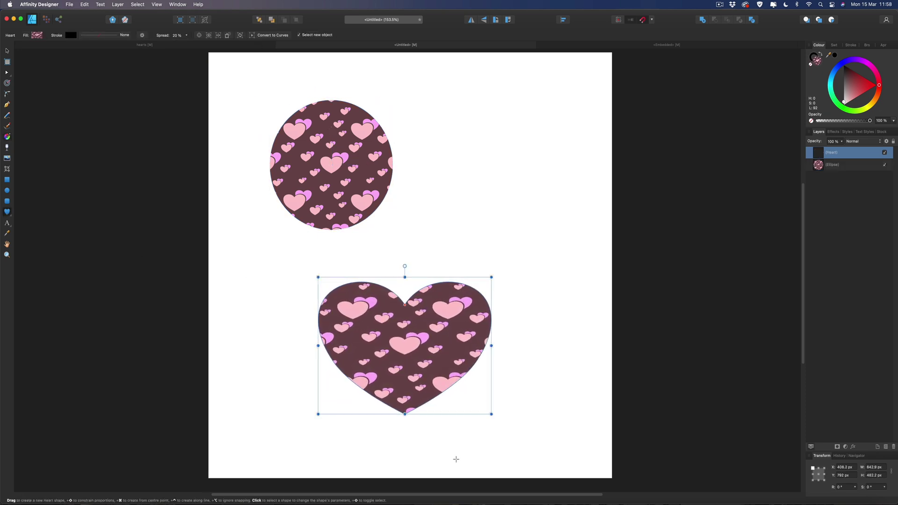
click(7, 136)
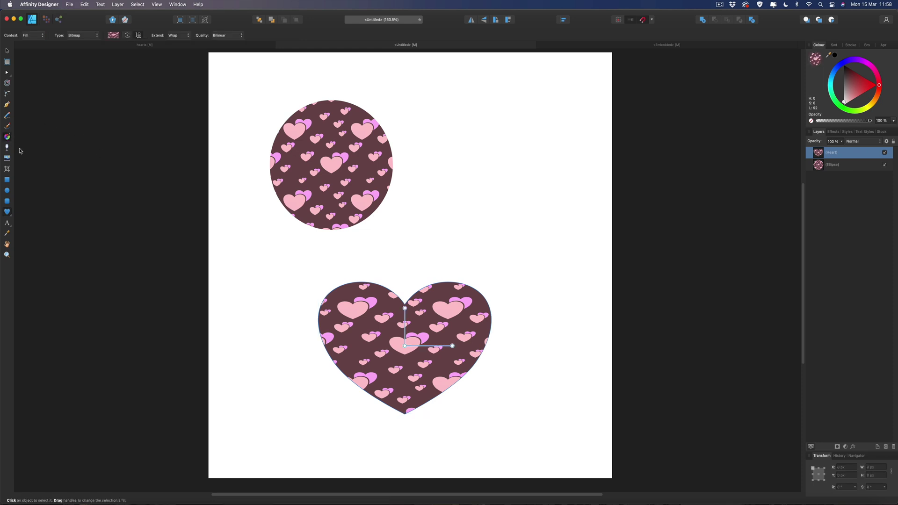
drag(453, 346, 426, 330)
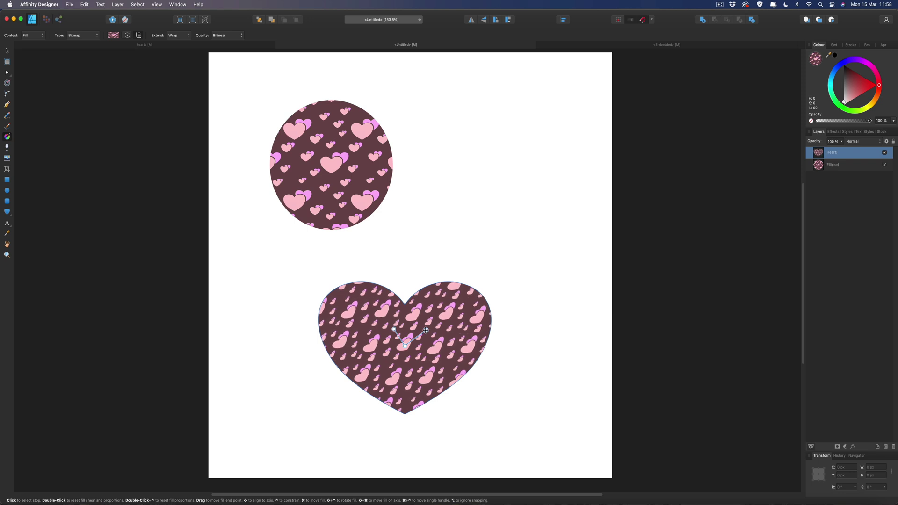
click(7, 212)
click(35, 248)
Draw a star right of the circle and enlarge its hearts bitmap pattern
drag(438, 221, 607, 88)
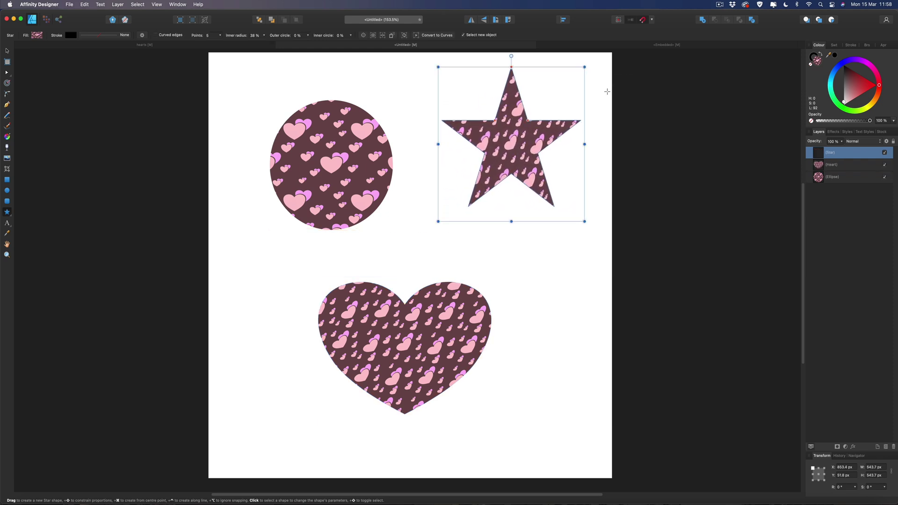
click(7, 138)
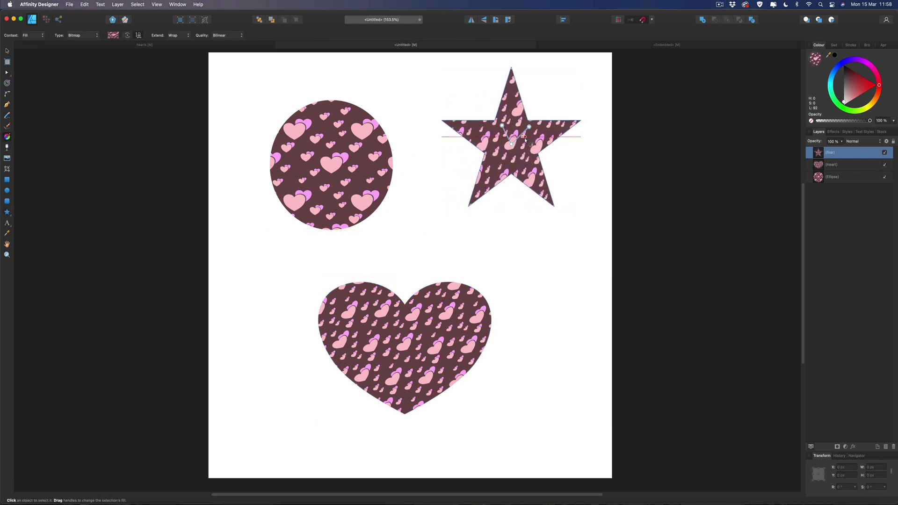
drag(529, 126, 564, 141)
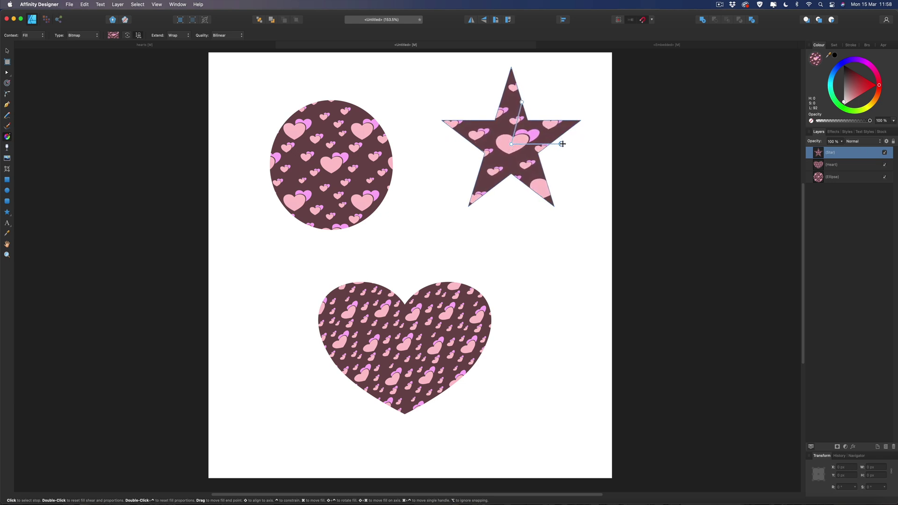
click(594, 147)
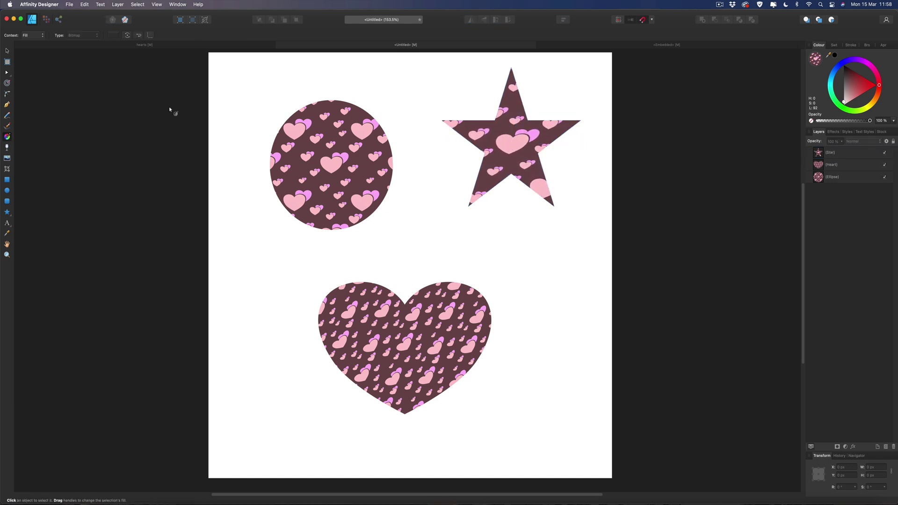